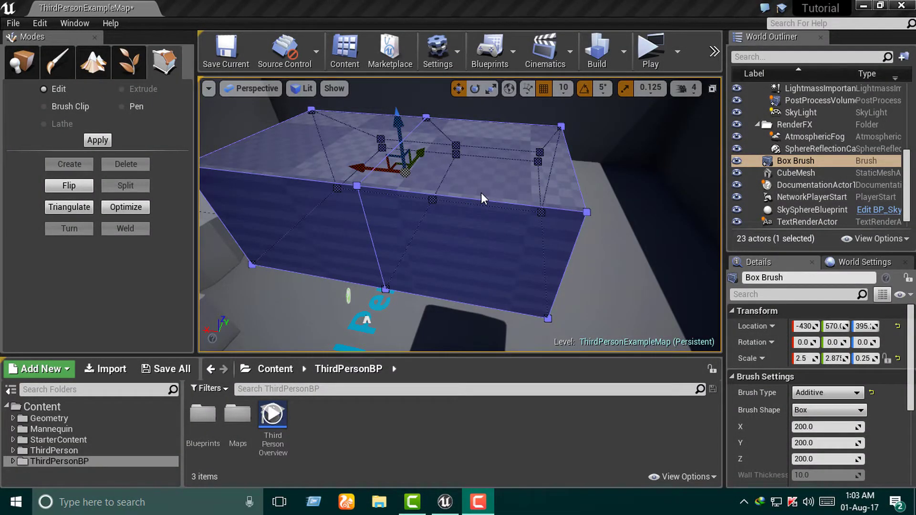
- Orbit around the Box Brush, then return to Place mode to list placeable actors
{"action": "right_click_drag", "start_coordinate": [481, 193], "coordinate": [481, 193]}
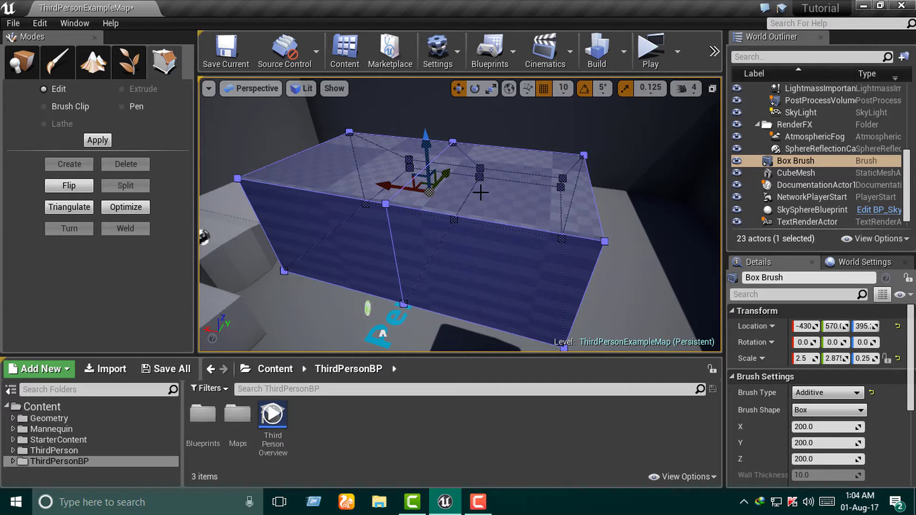
{"action": "left_click", "coordinate": [28, 62]}
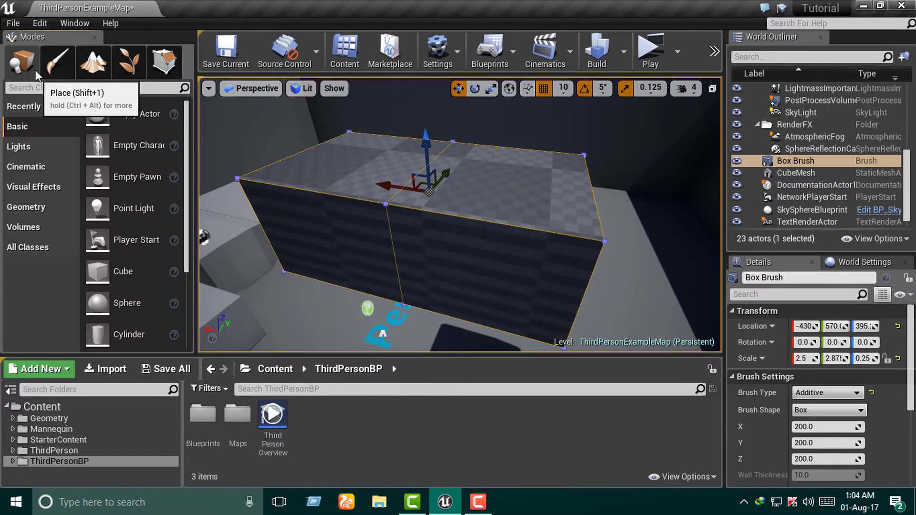
- List the Geometry brush classes, then select the flat checkered Box Brush and delete it
{"action": "left_click", "coordinate": [16, 210]}
{"action": "right_click_drag", "start_coordinate": [479, 255], "coordinate": [458, 248]}
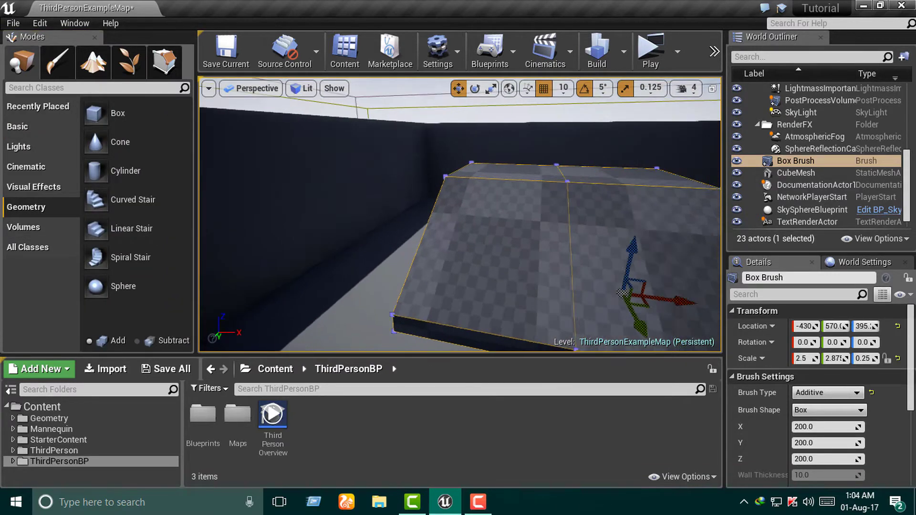
{"action": "right_click_drag", "start_coordinate": [458, 248], "coordinate": [564, 137]}
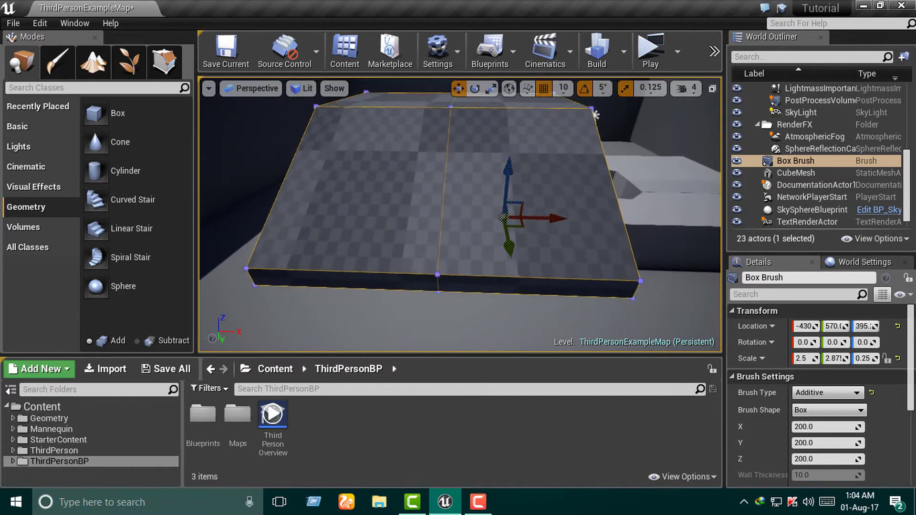
{"action": "right_click_drag", "start_coordinate": [474, 240], "coordinate": [474, 240]}
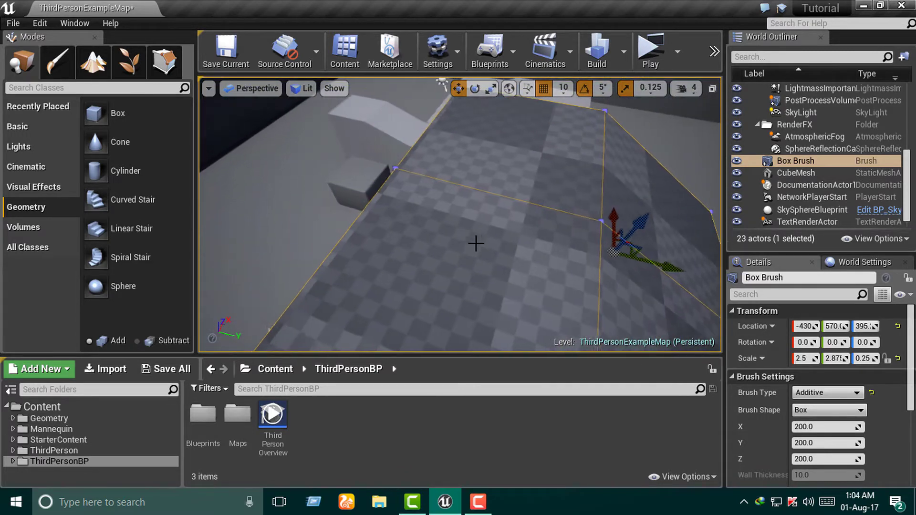
{"action": "left_click", "coordinate": [474, 240]}
{"action": "key", "text": "Delete"}
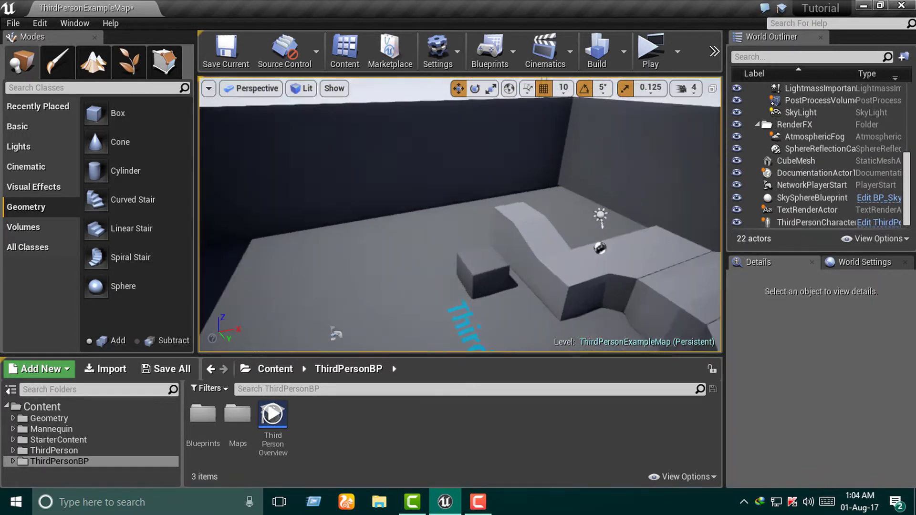
{"action": "right_click_drag", "start_coordinate": [599, 216], "coordinate": [599, 217]}
{"action": "right_click_drag", "start_coordinate": [495, 227], "coordinate": [494, 227]}
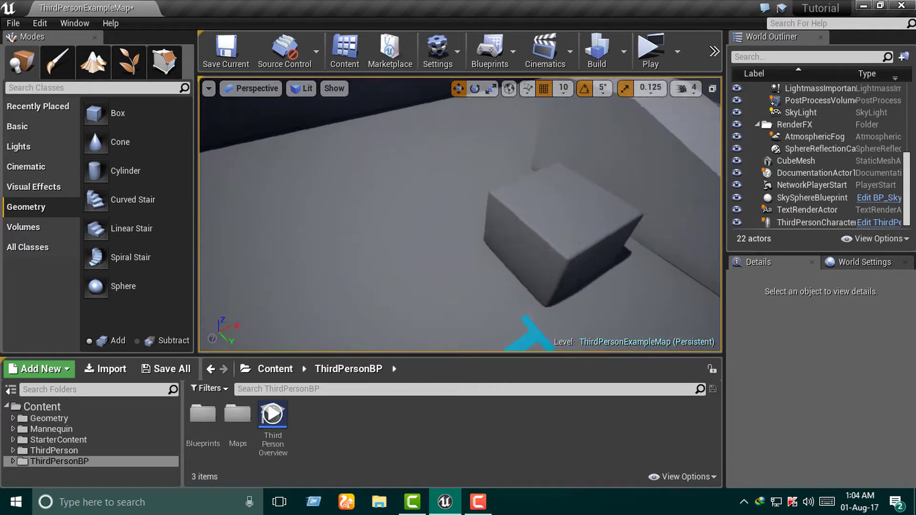
{"action": "left_click", "coordinate": [15, 127]}
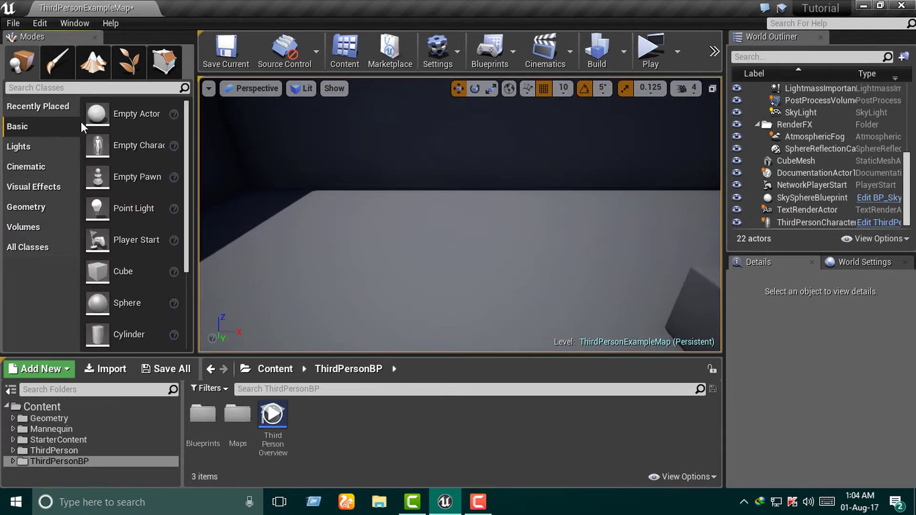
{"action": "left_click", "coordinate": [30, 207]}
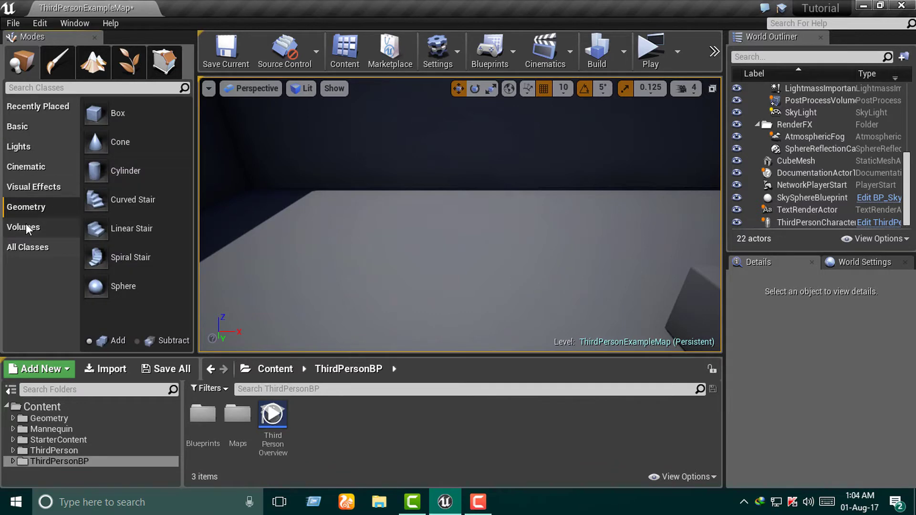
{"action": "right_click_drag", "start_coordinate": [286, 200], "coordinate": [286, 200]}
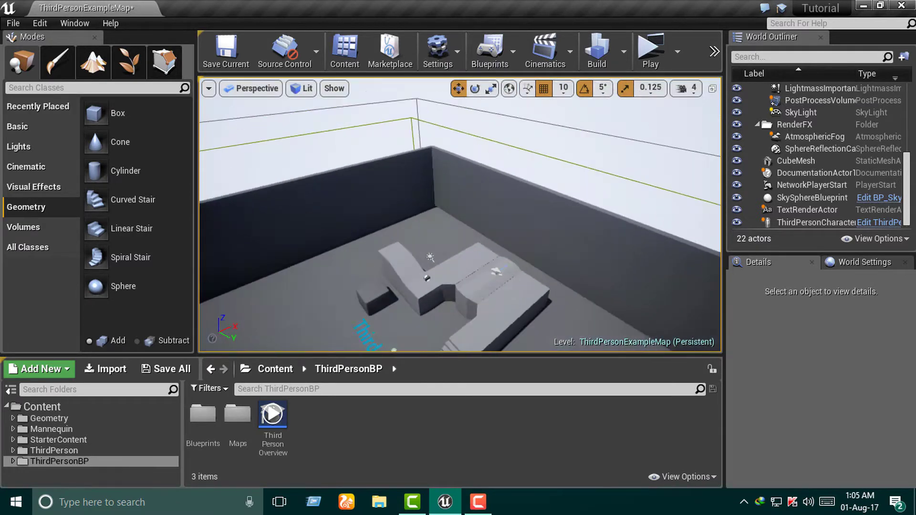
{"action": "right_click_drag", "start_coordinate": [204, 208], "coordinate": [204, 208]}
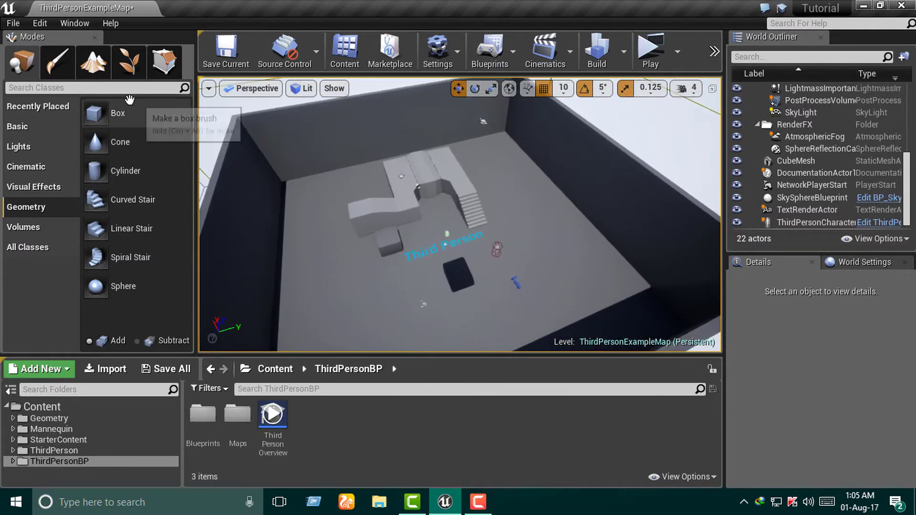
{"action": "right_click_drag", "start_coordinate": [333, 215], "coordinate": [334, 214]}
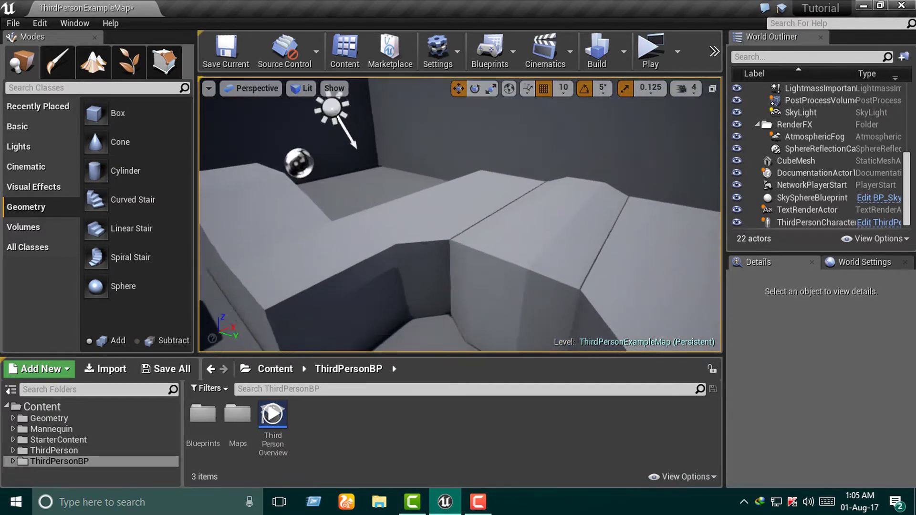
{"action": "right_click_drag", "start_coordinate": [534, 203], "coordinate": [560, 230]}
{"action": "left_click", "coordinate": [562, 206]}
{"action": "left_click_drag", "start_coordinate": [560, 229], "coordinate": [551, 237]}
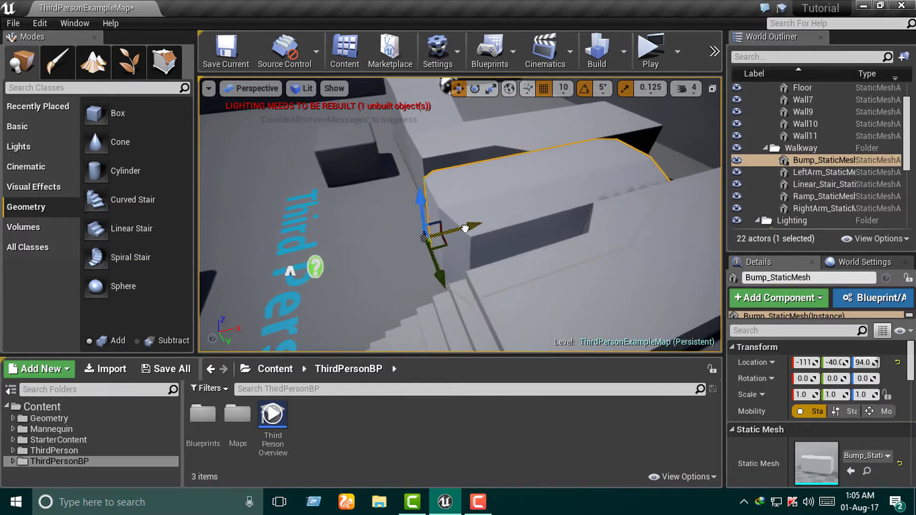
{"action": "left_click_drag", "start_coordinate": [465, 229], "coordinate": [602, 177]}
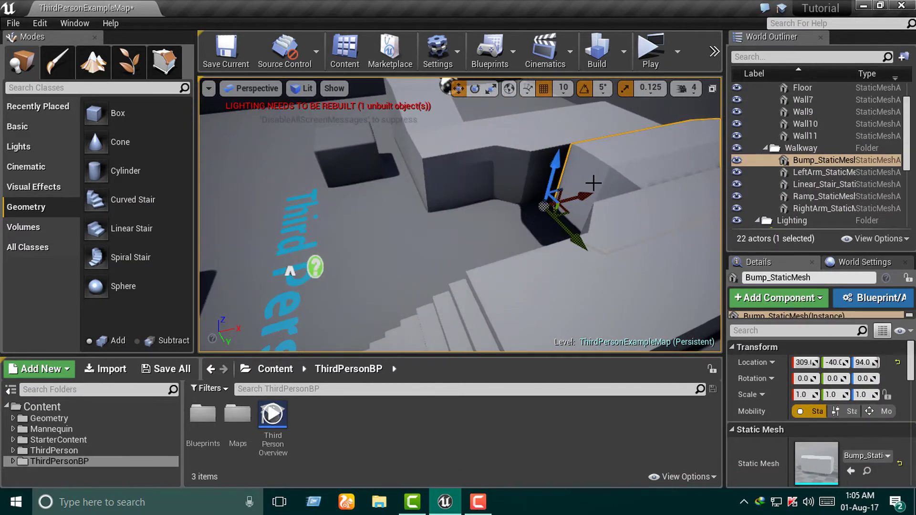
{"action": "key", "text": "ctrl+z"}
{"action": "key", "text": "ctrl+z"}
{"action": "key", "text": "ctrl+z"}
{"action": "mouse_move", "coordinate": [606, 210]}
{"action": "right_mouse_down"}
{"action": "mouse_move", "coordinate": [573, 201]}
{"action": "mouse_move", "coordinate": [493, 270]}
{"action": "mouse_move", "coordinate": [493, 239]}
{"action": "mouse_move", "coordinate": [507, 250]}
{"action": "right_mouse_up"}
{"action": "left_click", "coordinate": [458, 229]}
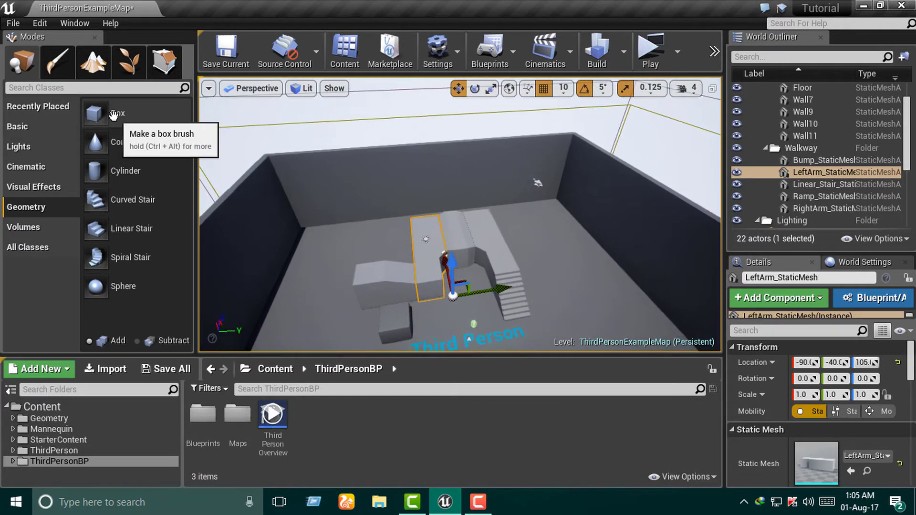
- Drop a new Box brush into the room and raise it to Z 1240
{"action": "left_click_drag", "start_coordinate": [113, 115], "coordinate": [531, 220]}
{"action": "left_click_drag", "start_coordinate": [573, 262], "coordinate": [573, 262]}
{"action": "right_click_drag", "start_coordinate": [574, 262], "coordinate": [535, 237]}
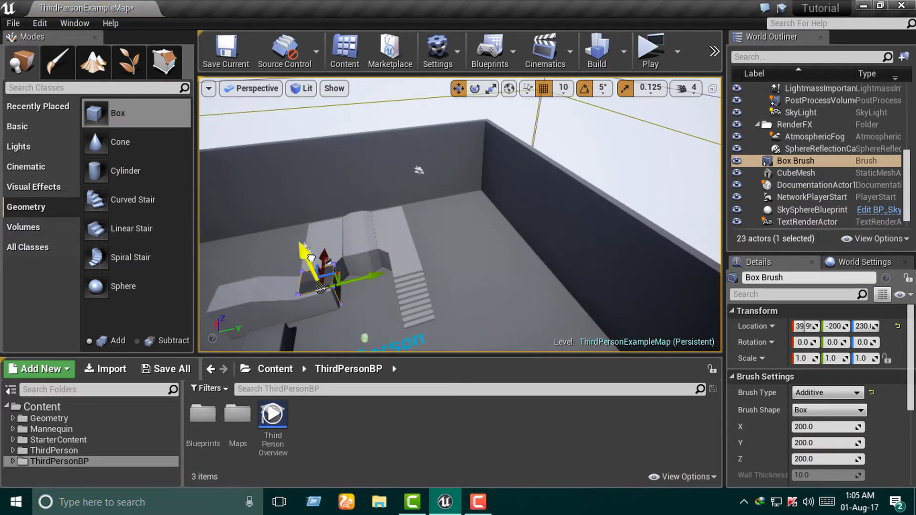
{"action": "left_click_drag", "start_coordinate": [310, 257], "coordinate": [229, 81]}
{"action": "right_click_drag", "start_coordinate": [229, 81], "coordinate": [401, 227]}
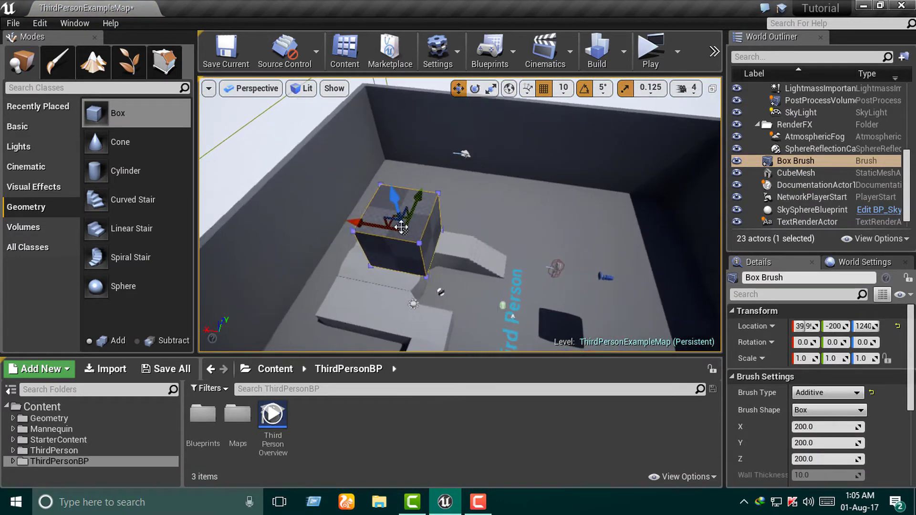
{"action": "left_click_drag", "start_coordinate": [367, 223], "coordinate": [511, 252]}
{"action": "right_click_drag", "start_coordinate": [511, 252], "coordinate": [408, 219]}
{"action": "key", "text": "e"}
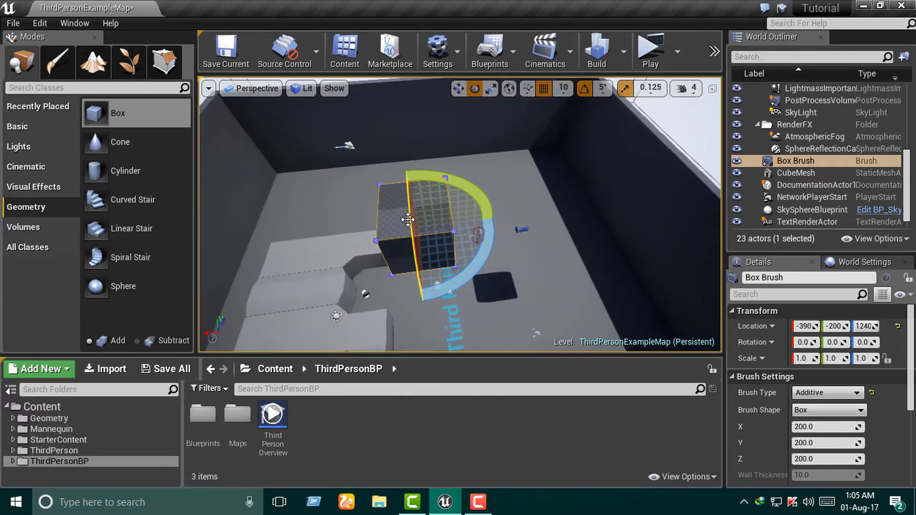
{"action": "key", "text": "w"}
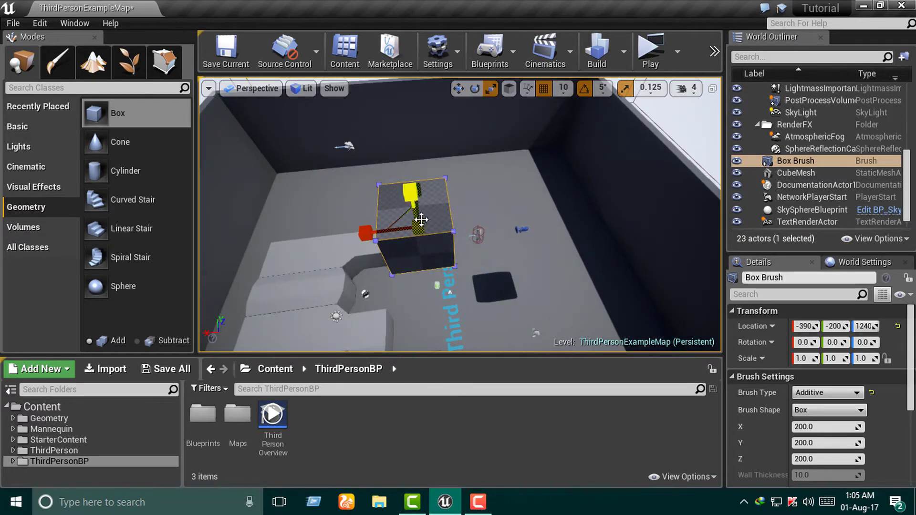
{"action": "right_click_drag", "start_coordinate": [420, 220], "coordinate": [458, 217]}
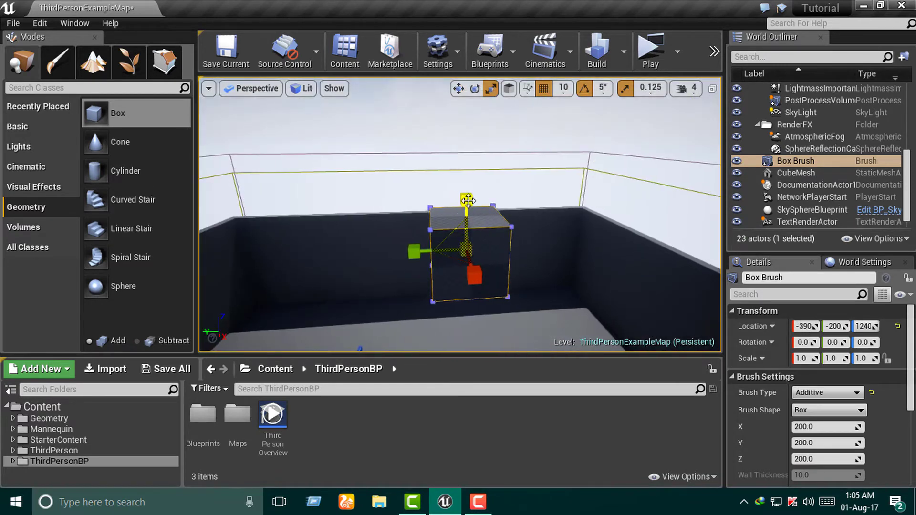
- Flatten the brush to Z scale 0.25 and stretch the slab across the floor in X and Y
{"action": "left_click_drag", "start_coordinate": [464, 204], "coordinate": [464, 204]}
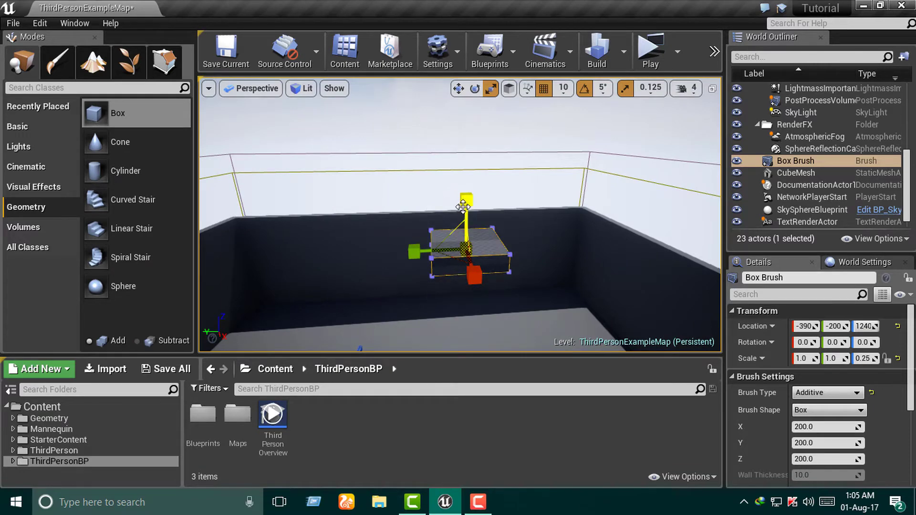
{"action": "mouse_move", "coordinate": [507, 218]}
{"action": "right_mouse_down"}
{"action": "mouse_move", "coordinate": [362, 226]}
{"action": "mouse_move", "coordinate": [374, 207]}
{"action": "right_mouse_up"}
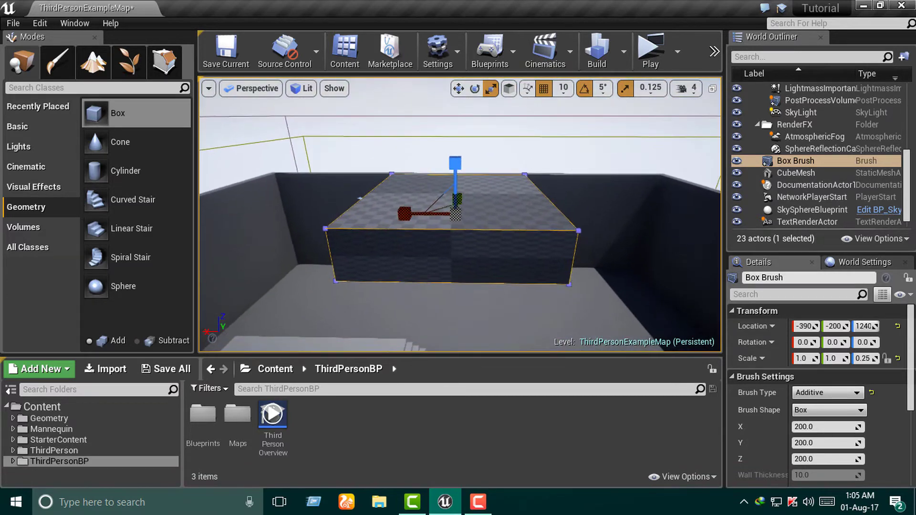
{"action": "right_click_drag", "start_coordinate": [505, 209], "coordinate": [500, 185]}
{"action": "left_click", "coordinate": [500, 184]}
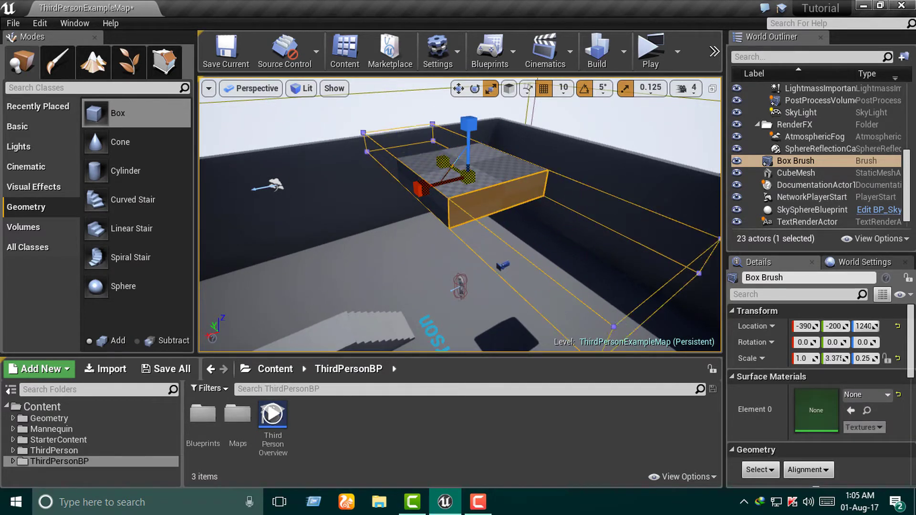
{"action": "left_click_drag", "start_coordinate": [420, 188], "coordinate": [620, 267]}
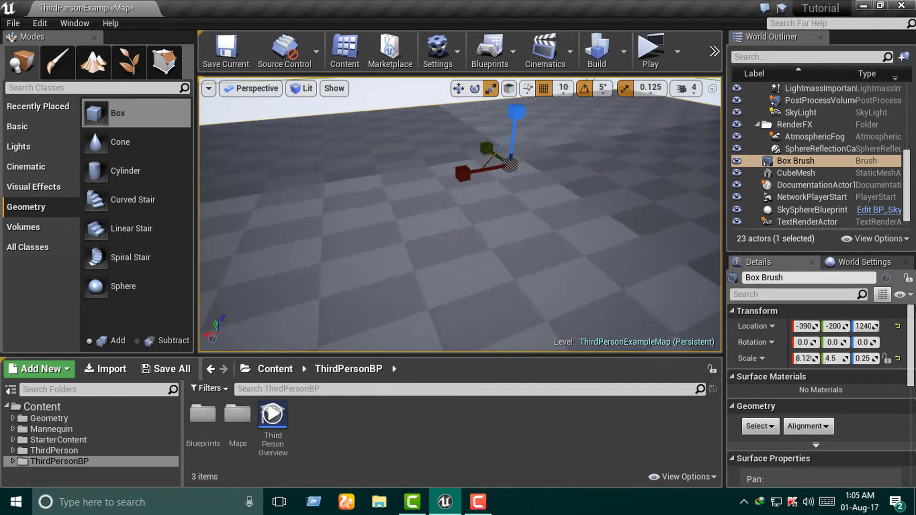
{"action": "right_click_drag", "start_coordinate": [435, 150], "coordinate": [435, 150]}
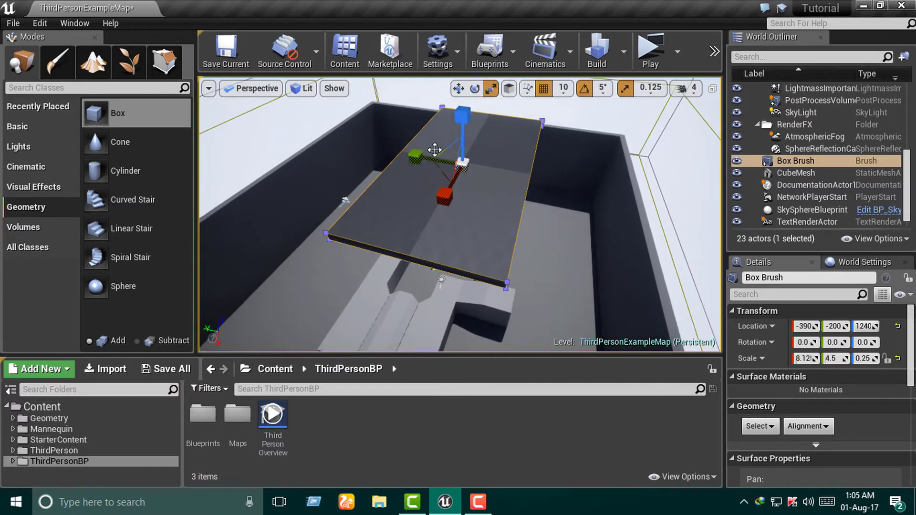
{"action": "left_click_drag", "start_coordinate": [415, 155], "coordinate": [701, 175]}
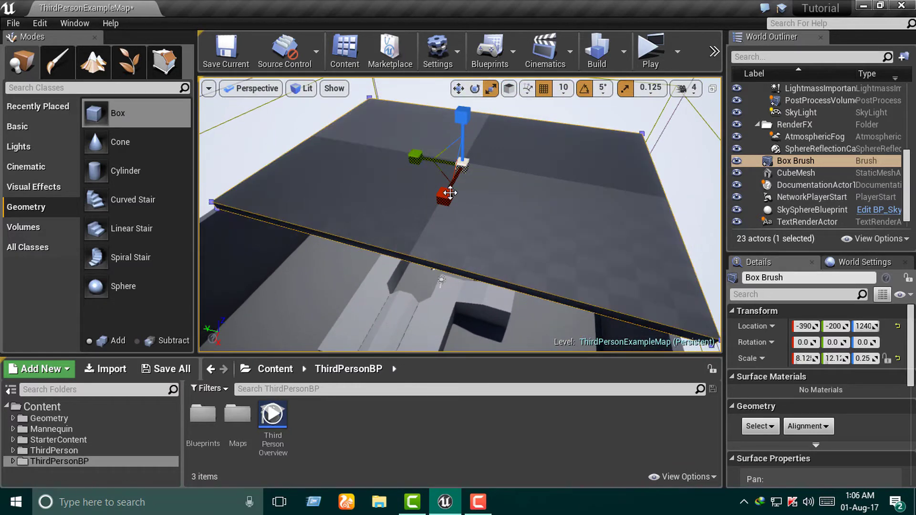
- Widen the slab a bit more along X, to about 13.7 × 19.6 × 0.25
{"action": "right_click_drag", "start_coordinate": [450, 192], "coordinate": [548, 161]}
{"action": "left_click", "coordinate": [548, 161]}
{"action": "left_click", "coordinate": [450, 190]}
{"action": "scroll", "coordinate": [435, 206], "scroll_direction": "up", "scroll_amount": 2}
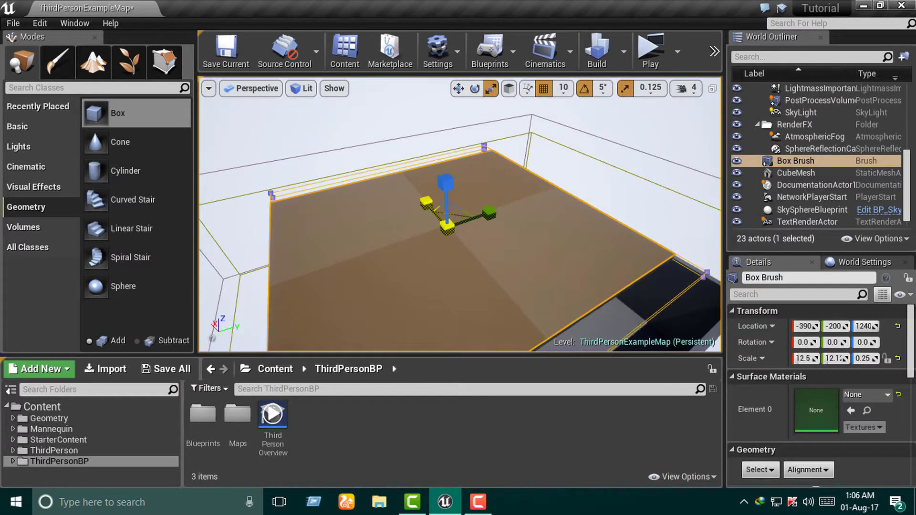
{"action": "left_click_drag", "start_coordinate": [426, 202], "coordinate": [513, 257]}
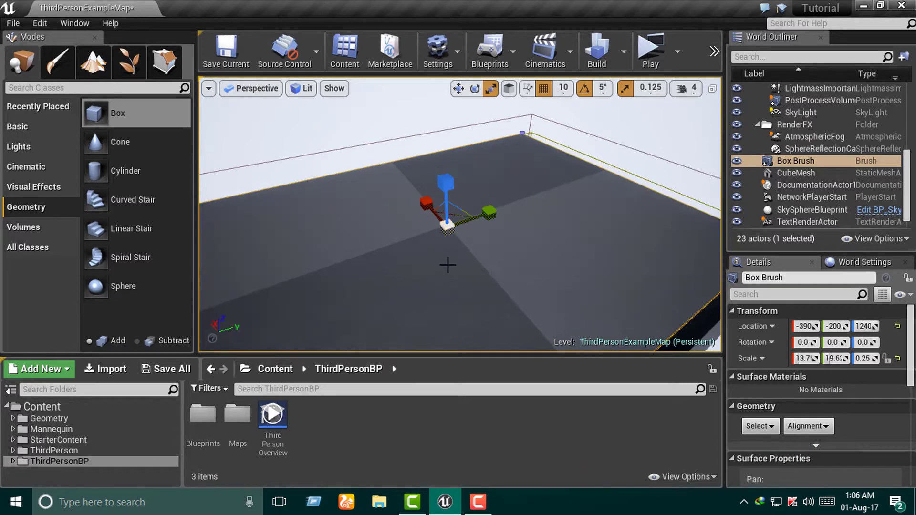
{"action": "key", "text": "Escape"}
{"action": "right_click_drag", "start_coordinate": [448, 262], "coordinate": [494, 252]}
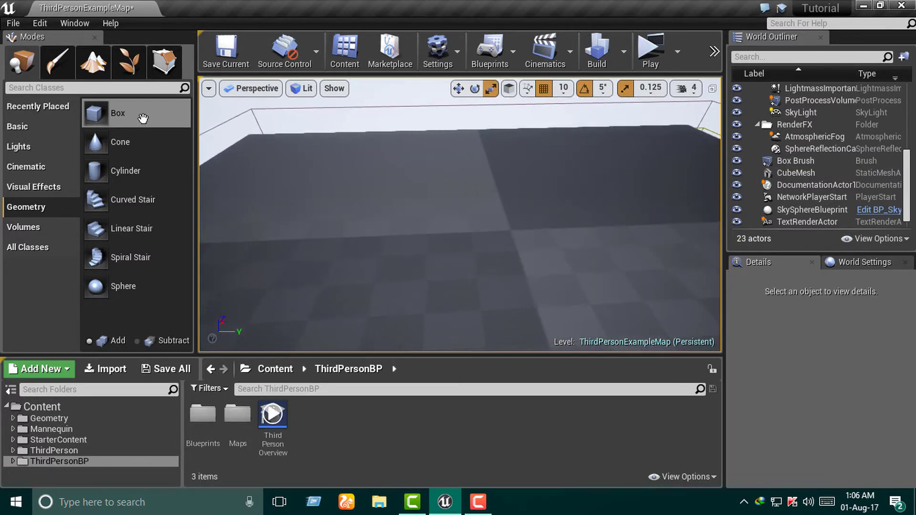
{"action": "left_click_drag", "start_coordinate": [142, 118], "coordinate": [548, 255]}
{"action": "right_click_drag", "start_coordinate": [513, 280], "coordinate": [514, 280]}
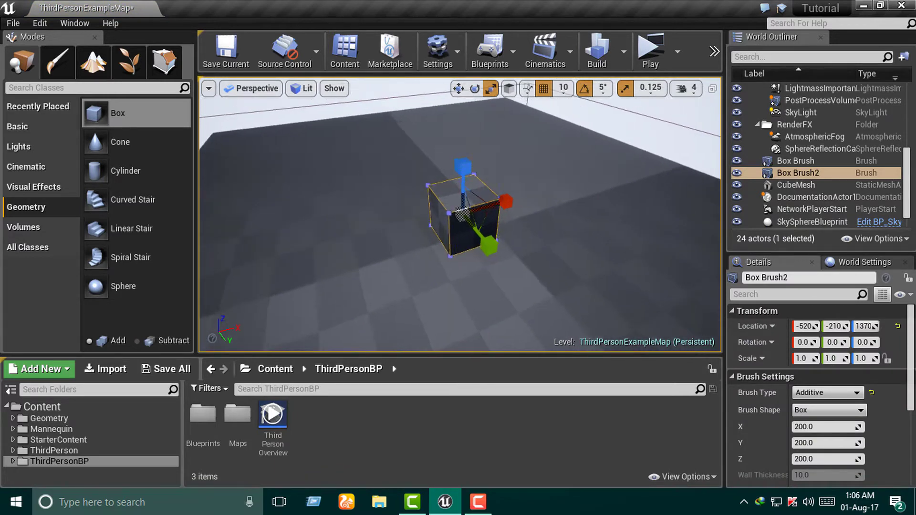
{"action": "right_click_drag", "start_coordinate": [458, 277], "coordinate": [458, 276]}
{"action": "key", "text": "w"}
{"action": "right_click_drag", "start_coordinate": [528, 256], "coordinate": [507, 197]}
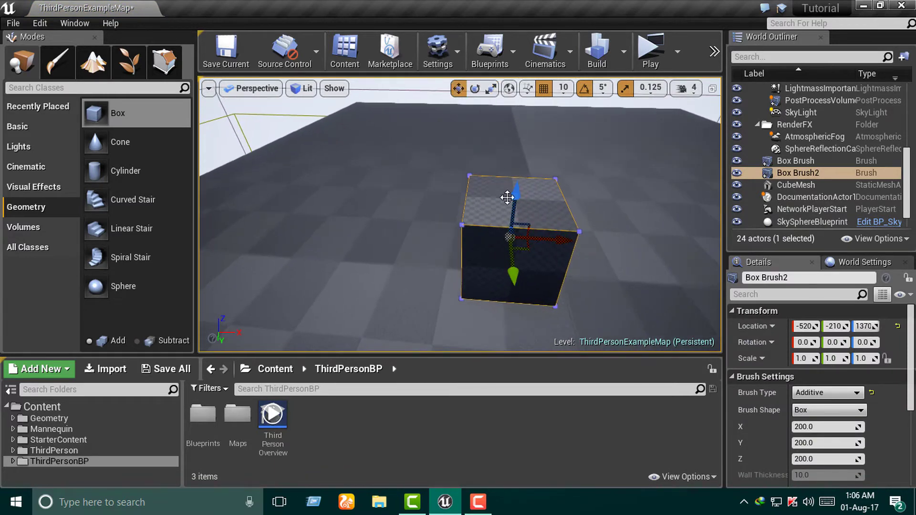
{"action": "left_click_drag", "start_coordinate": [507, 197], "coordinate": [507, 143]}
{"action": "right_click_drag", "start_coordinate": [507, 143], "coordinate": [468, 143]}
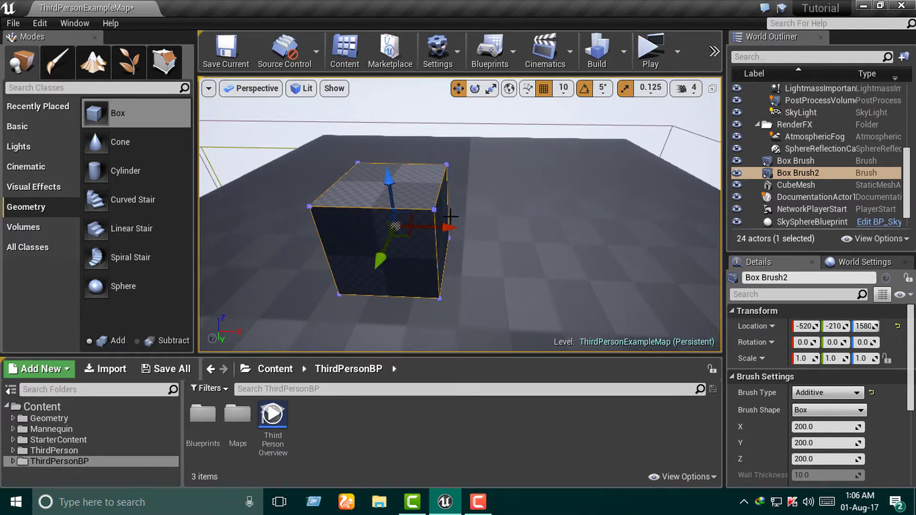
{"action": "right_click_drag", "start_coordinate": [450, 216], "coordinate": [451, 216]}
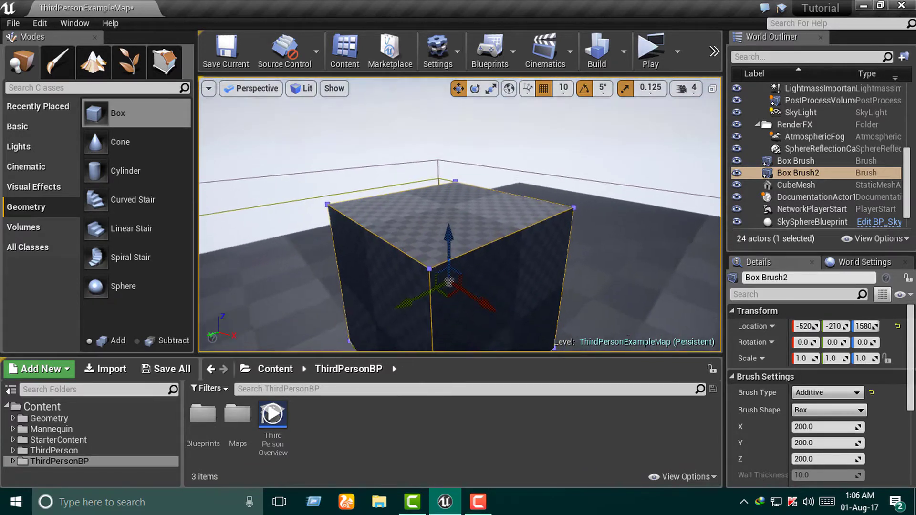
{"action": "right_click_drag", "start_coordinate": [496, 194], "coordinate": [489, 185]}
{"action": "key", "text": "Escape"}
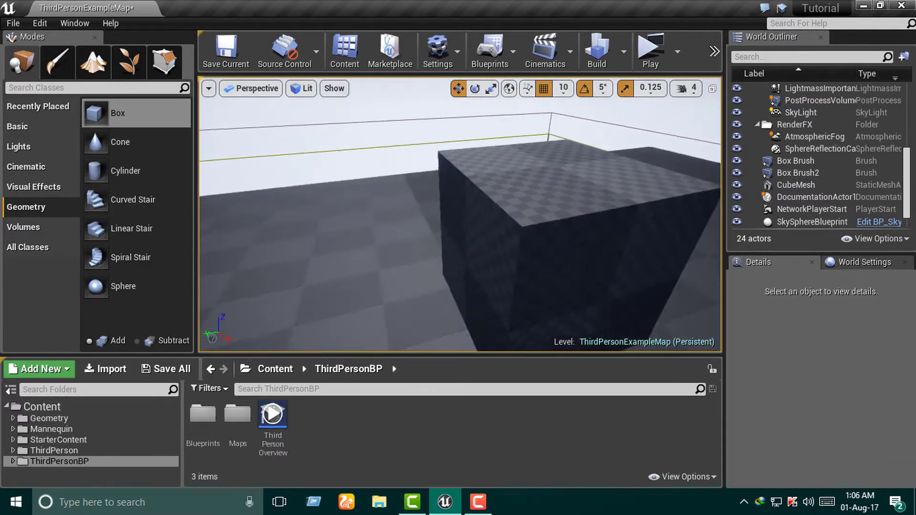
{"action": "right_click_drag", "start_coordinate": [536, 205], "coordinate": [535, 205]}
{"action": "left_click", "coordinate": [528, 203]}
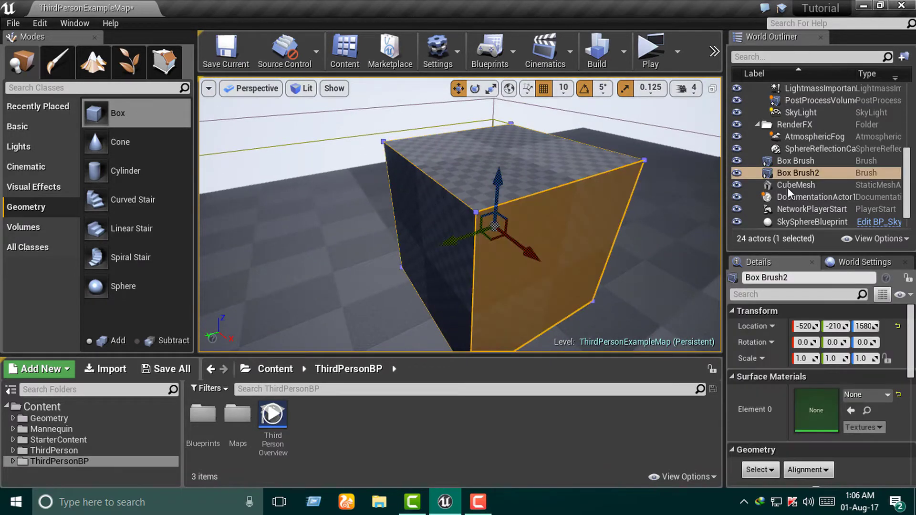
{"action": "right_click_drag", "start_coordinate": [360, 222], "coordinate": [359, 222]}
{"action": "left_click", "coordinate": [40, 126]}
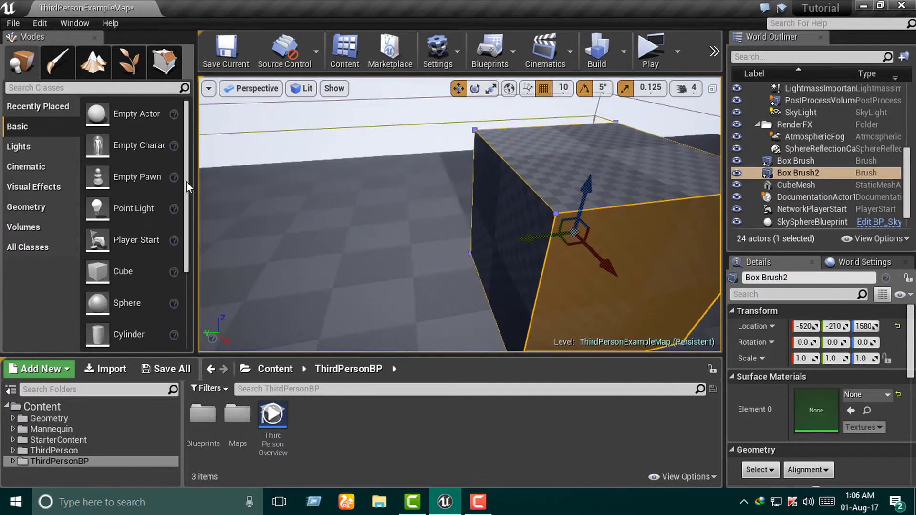
{"action": "left_click_drag", "start_coordinate": [97, 271], "coordinate": [351, 241]}
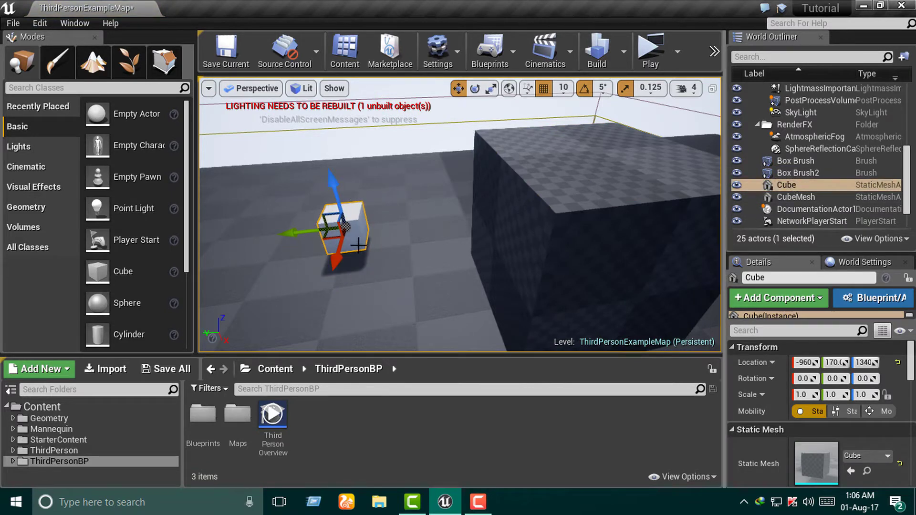
{"action": "key", "text": "Delete"}
{"action": "left_click", "coordinate": [19, 212]}
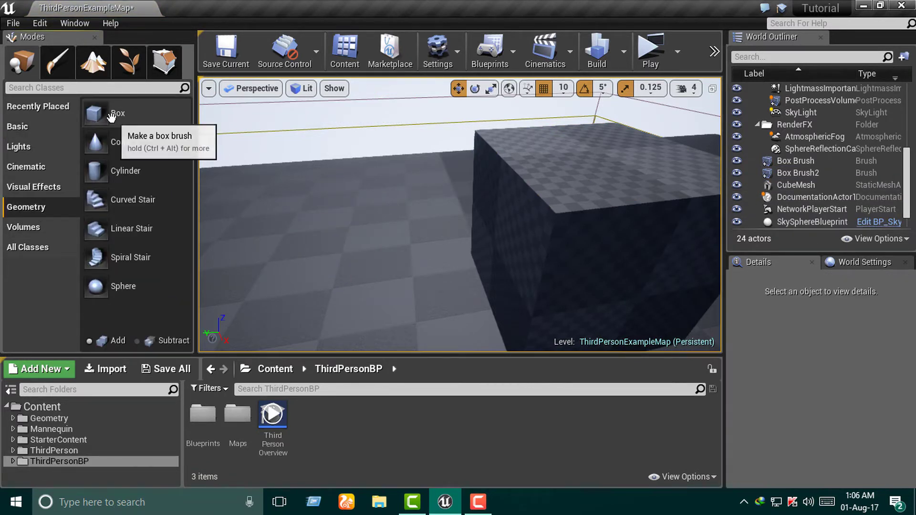
{"action": "double_click", "coordinate": [853, 172]}
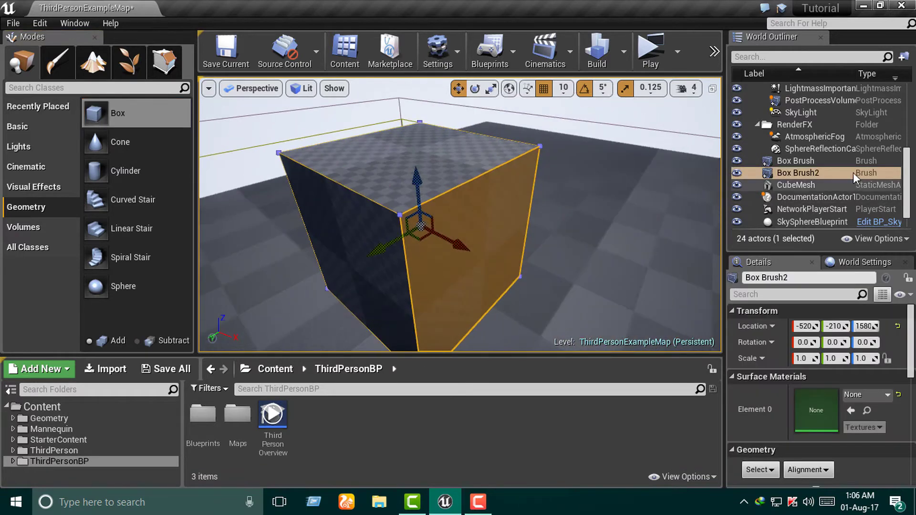
{"action": "left_click", "coordinate": [806, 174]}
{"action": "scroll", "coordinate": [808, 122], "scroll_direction": "down", "scroll_amount": 1}
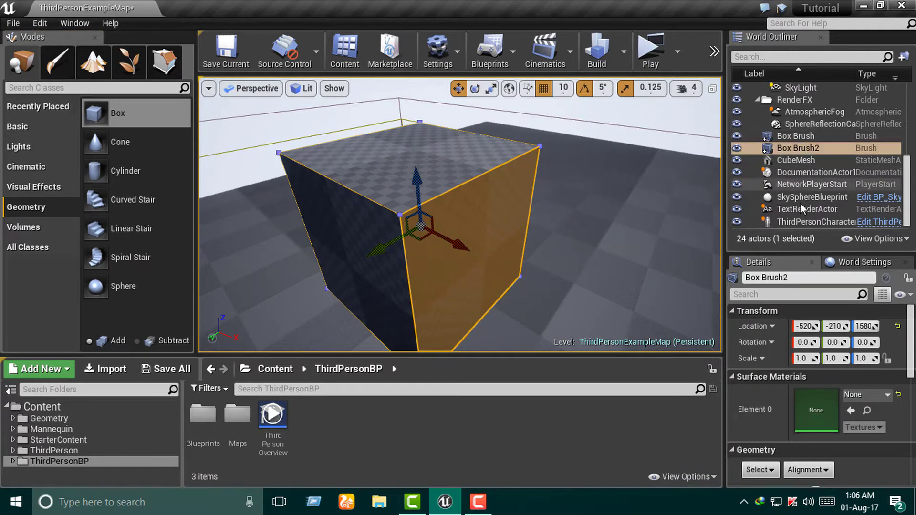
{"action": "scroll", "coordinate": [805, 156], "scroll_direction": "up", "scroll_amount": 3}
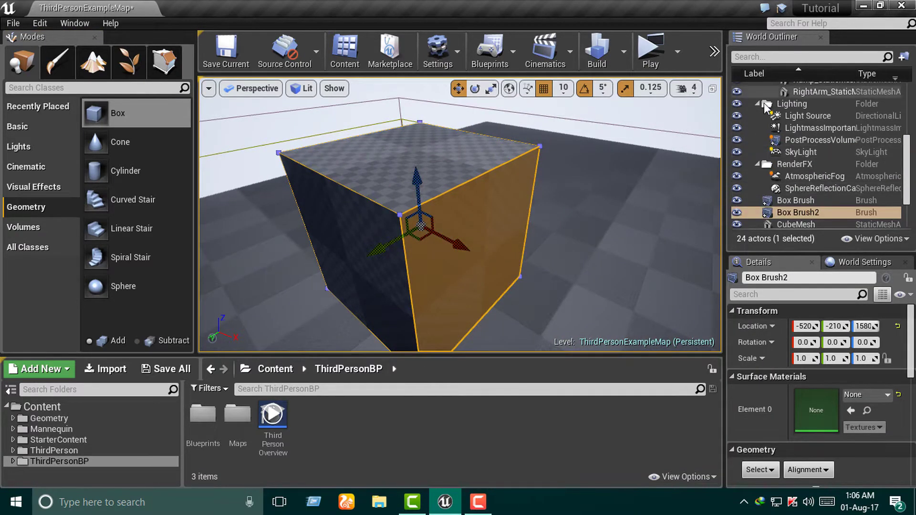
{"action": "mouse_move", "coordinate": [481, 194]}
{"action": "right_mouse_down"}
{"action": "mouse_move", "coordinate": [531, 184]}
{"action": "mouse_move", "coordinate": [529, 143]}
{"action": "right_mouse_up"}
{"action": "left_click", "coordinate": [531, 184]}
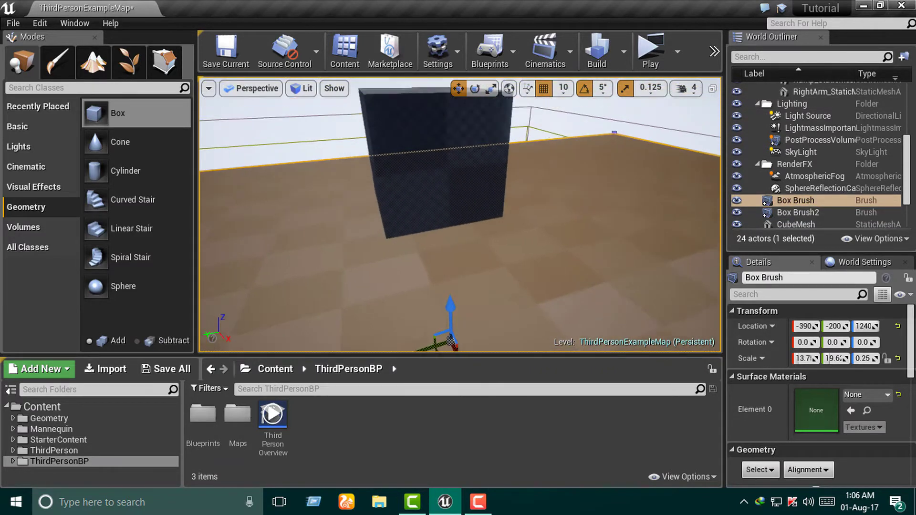
{"action": "key", "text": "f"}
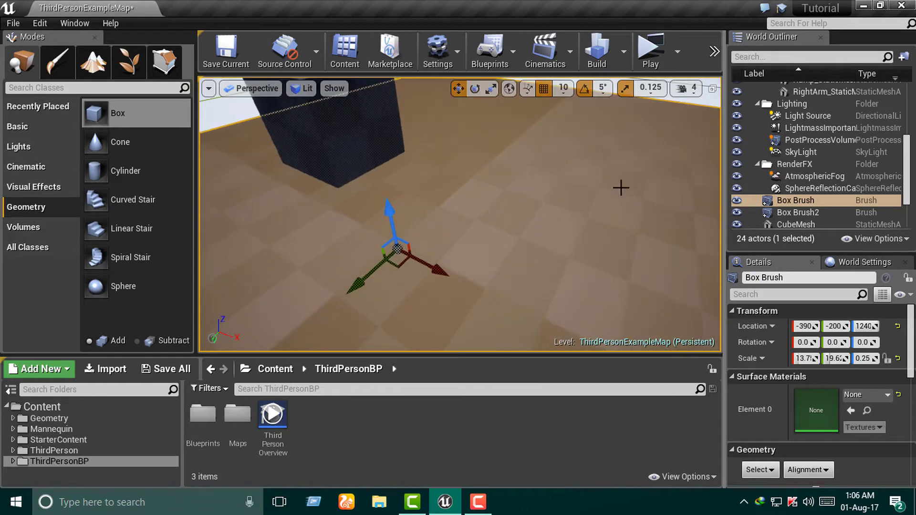
{"action": "left_click", "coordinate": [380, 125]}
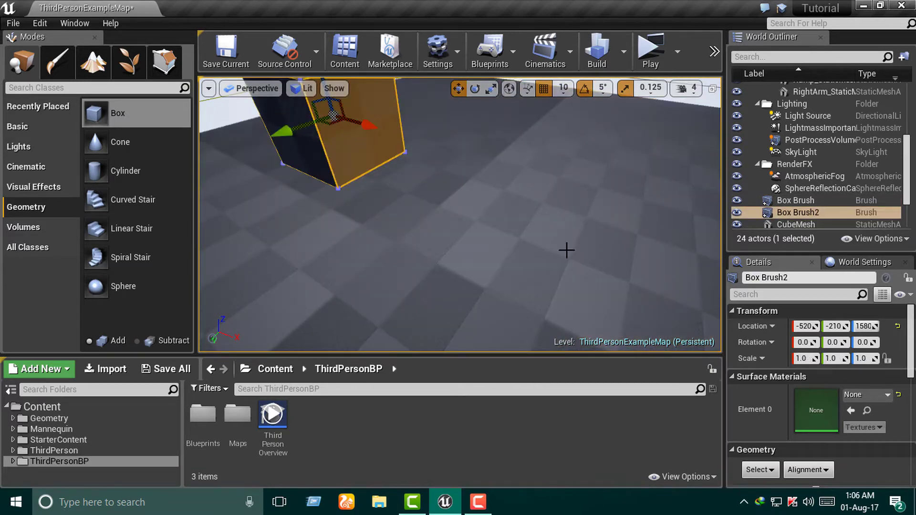
{"action": "key", "text": "f"}
{"action": "left_click_drag", "start_coordinate": [650, 134], "coordinate": [650, 149], "text": "alt"}
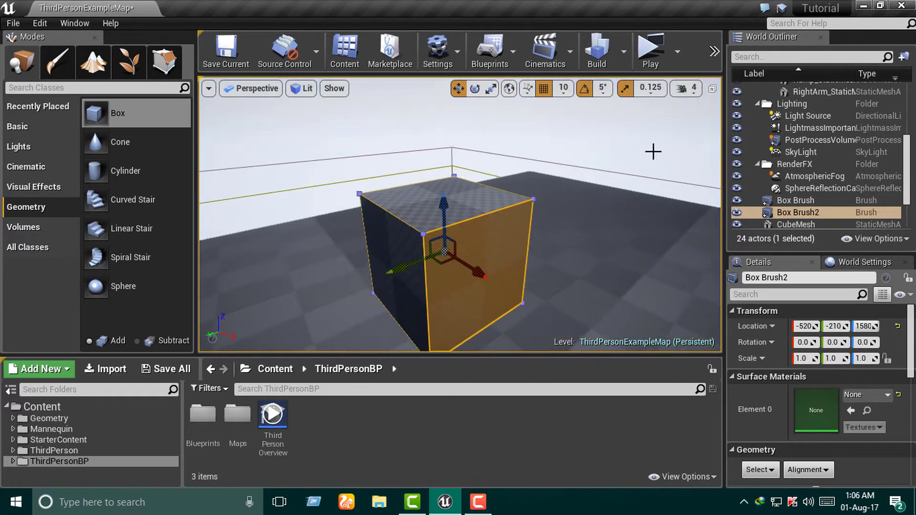
- Rename Box Brush2 in the World Outliner to 'Tutorial'
{"action": "left_click", "coordinate": [806, 213]}
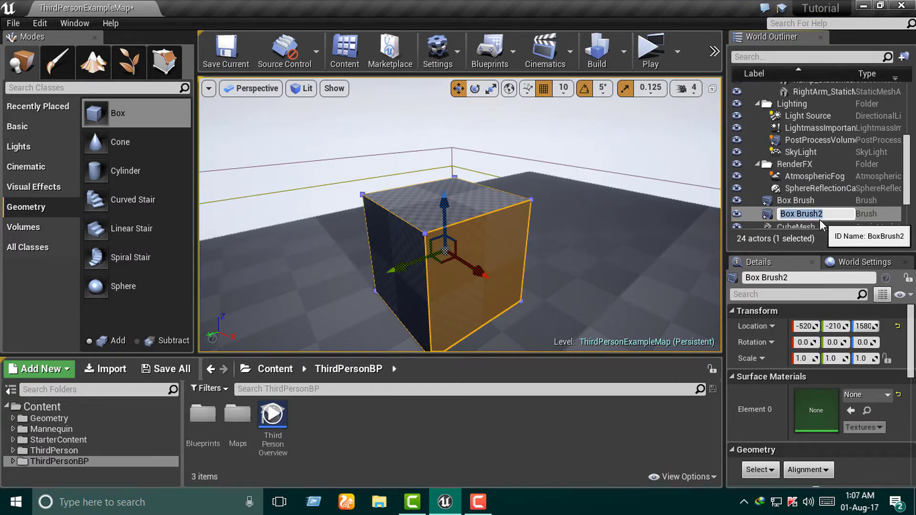
{"action": "type", "text": "Tu"}
{"action": "type", "text": "al"}
{"action": "key", "text": "Return"}
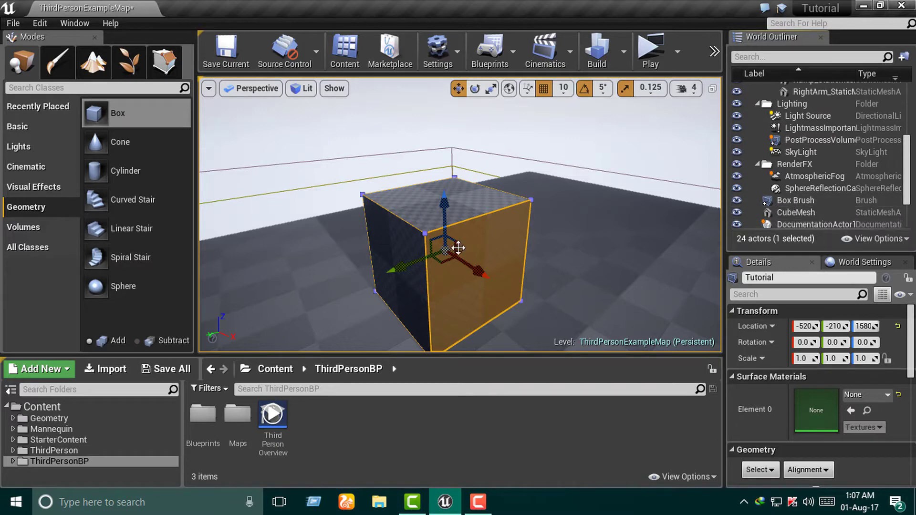
{"action": "scroll", "coordinate": [894, 154], "scroll_direction": "down", "scroll_amount": 3}
- Scale the Tutorial brush to 1.625 × 1.625 × 0.75 and switch to Geometry Editing mode
{"action": "key", "text": "f"}
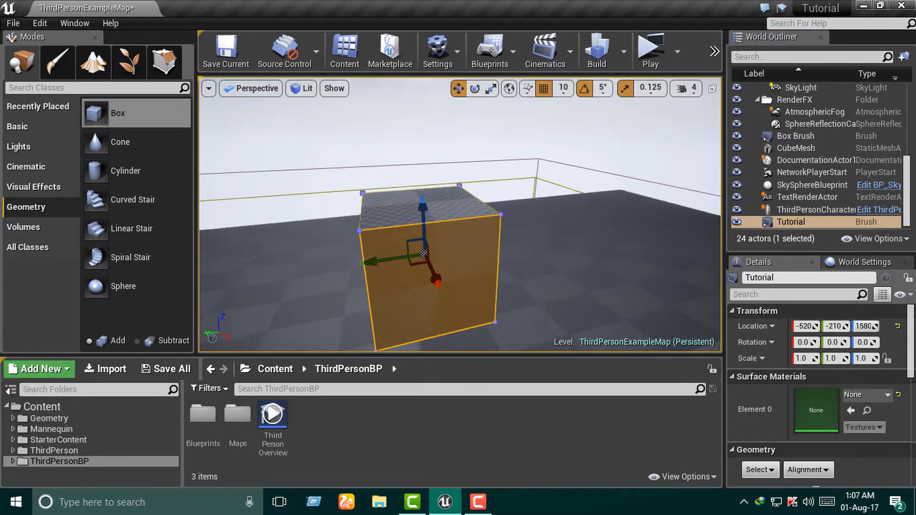
{"action": "left_click_drag", "start_coordinate": [429, 214], "coordinate": [477, 215], "text": "alt"}
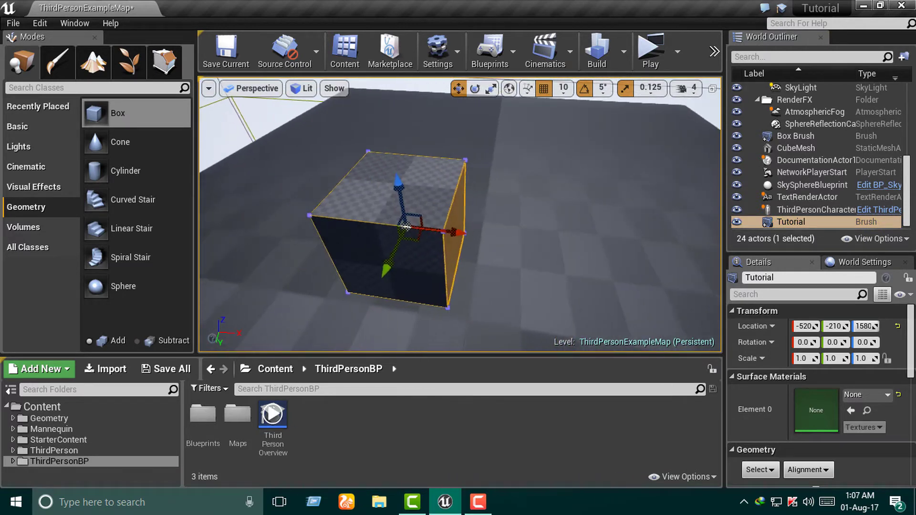
{"action": "left_click_drag", "start_coordinate": [406, 227], "coordinate": [448, 188], "text": "alt"}
{"action": "left_click", "coordinate": [448, 187]}
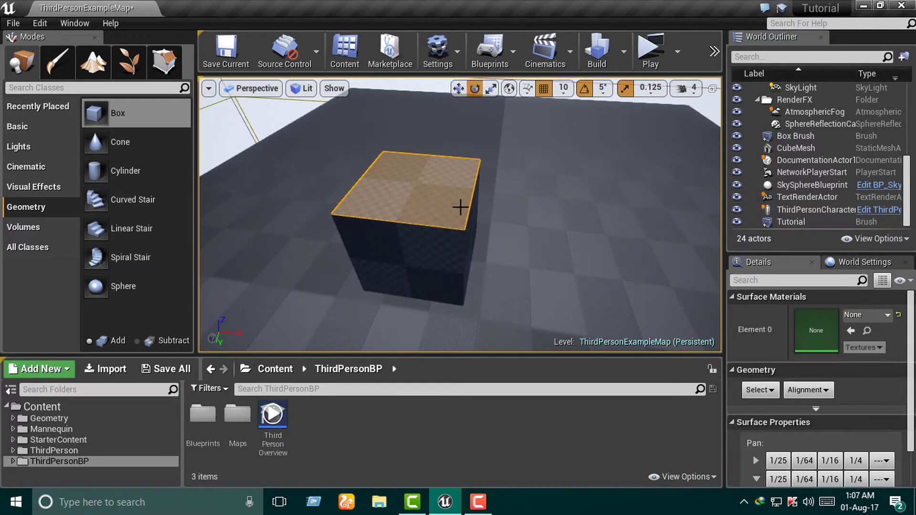
{"action": "left_click", "coordinate": [423, 228]}
{"action": "key", "text": "r"}
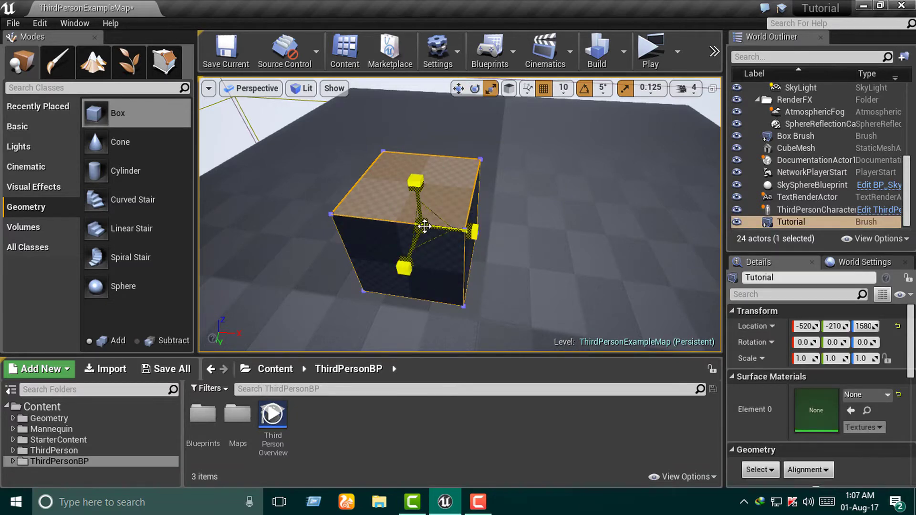
{"action": "left_click_drag", "start_coordinate": [420, 224], "coordinate": [438, 208]}
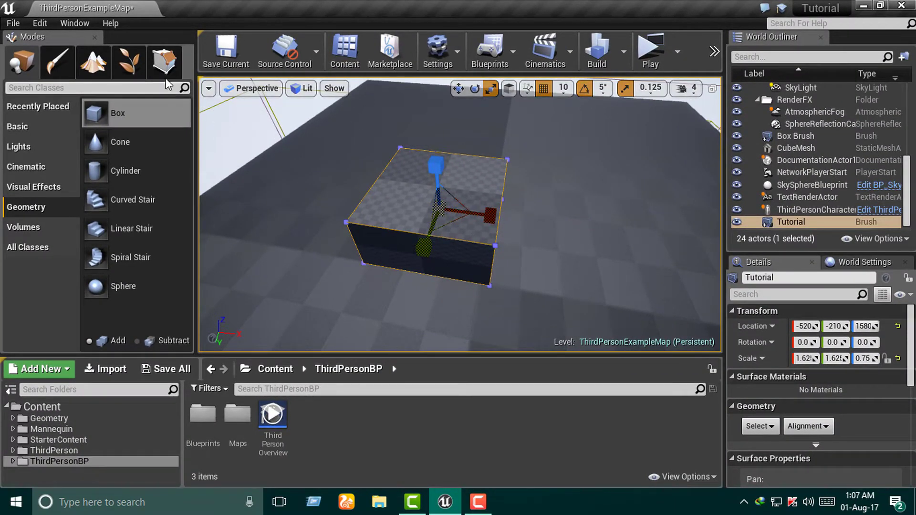
{"action": "left_click", "coordinate": [164, 62]}
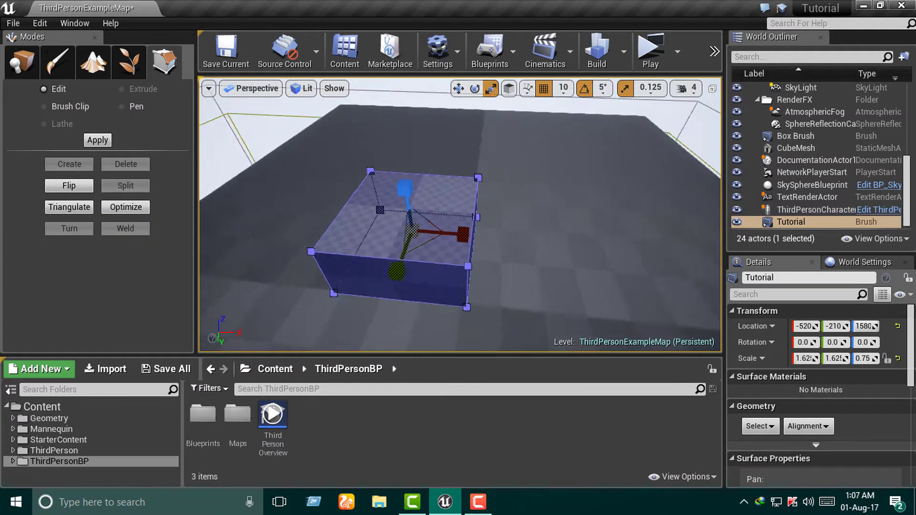
- Select the Tutorial brush's front face up close, then clear the selection
{"action": "right_click_drag", "start_coordinate": [487, 272], "coordinate": [457, 272]}
{"action": "left_click", "coordinate": [468, 270]}
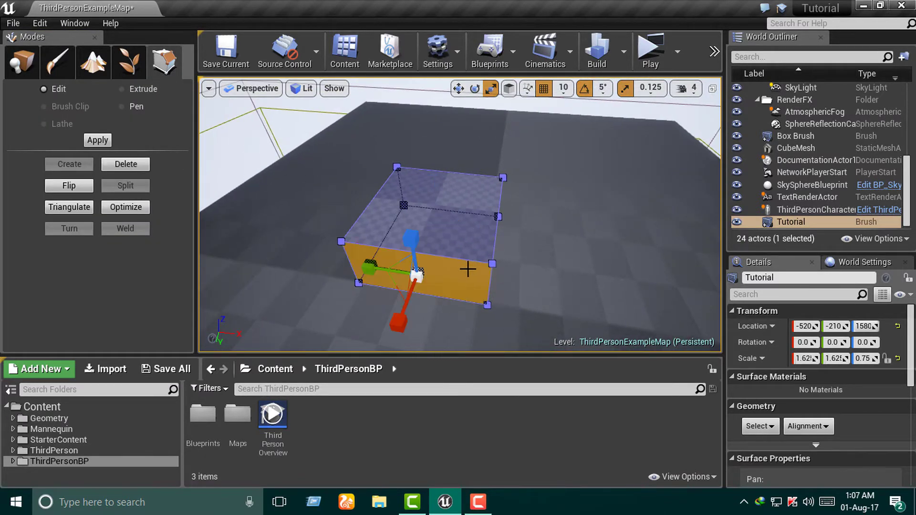
{"action": "left_click_drag", "start_coordinate": [479, 276], "coordinate": [437, 231]}
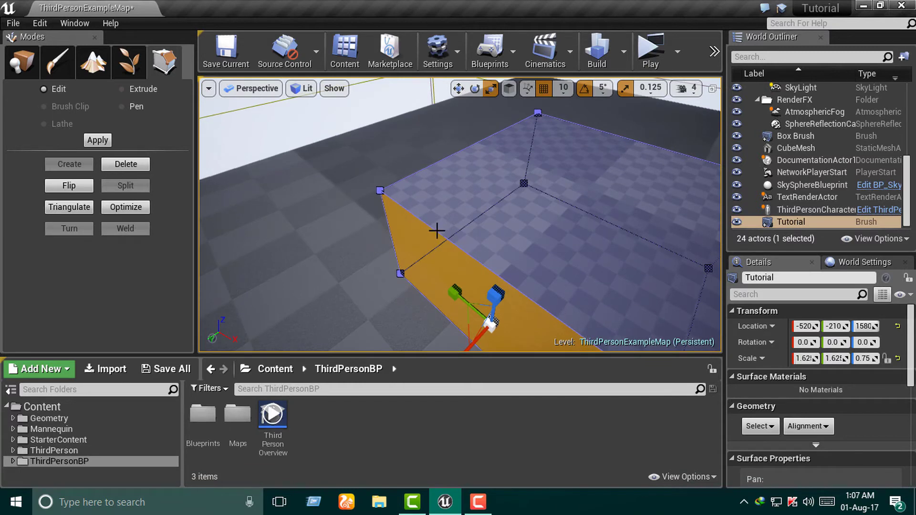
{"action": "key", "text": "Escape"}
{"action": "left_click_drag", "start_coordinate": [454, 238], "coordinate": [447, 269]}
{"action": "key", "text": "Escape"}
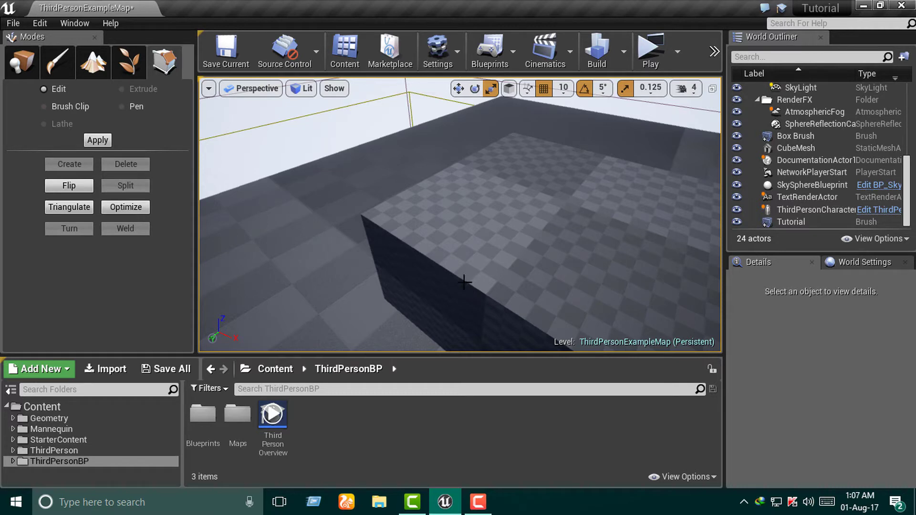
- Reselect the brush and pick one edge of its front face
{"action": "left_click", "coordinate": [462, 283]}
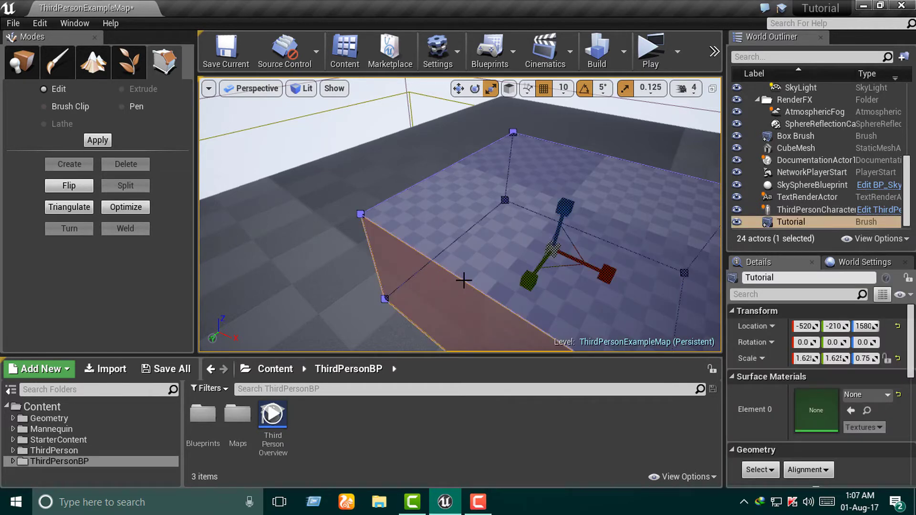
{"action": "left_click", "coordinate": [463, 282]}
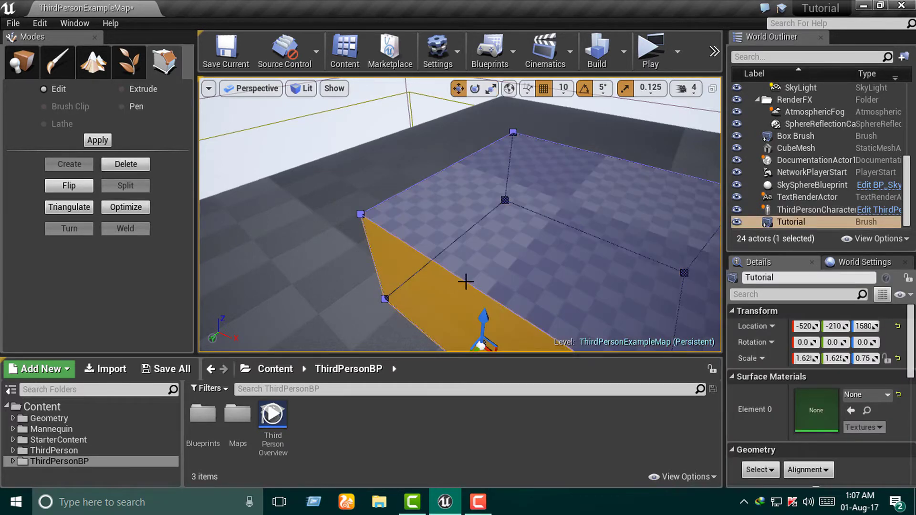
{"action": "left_click", "coordinate": [466, 282]}
{"action": "left_click", "coordinate": [465, 281]}
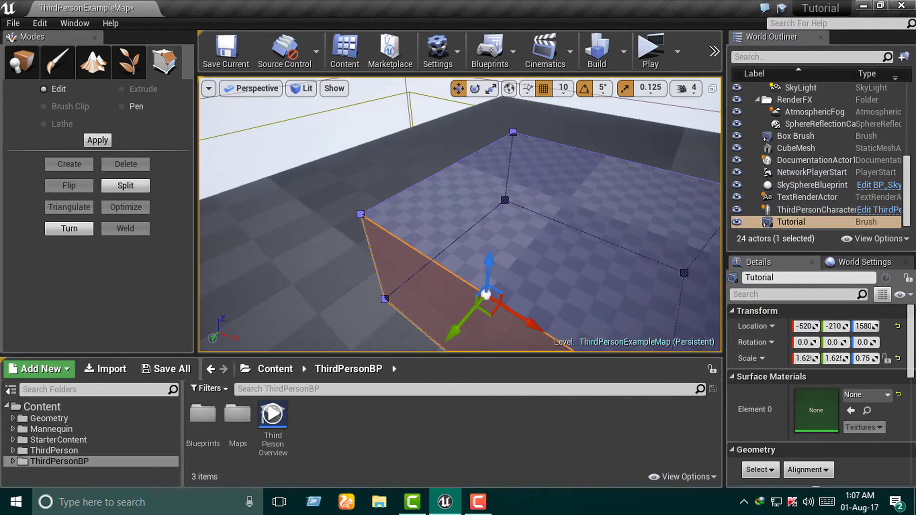
{"action": "left_click", "coordinate": [464, 281]}
{"action": "left_click", "coordinate": [465, 281]}
{"action": "left_click_drag", "start_coordinate": [438, 296], "coordinate": [435, 295], "text": "alt"}
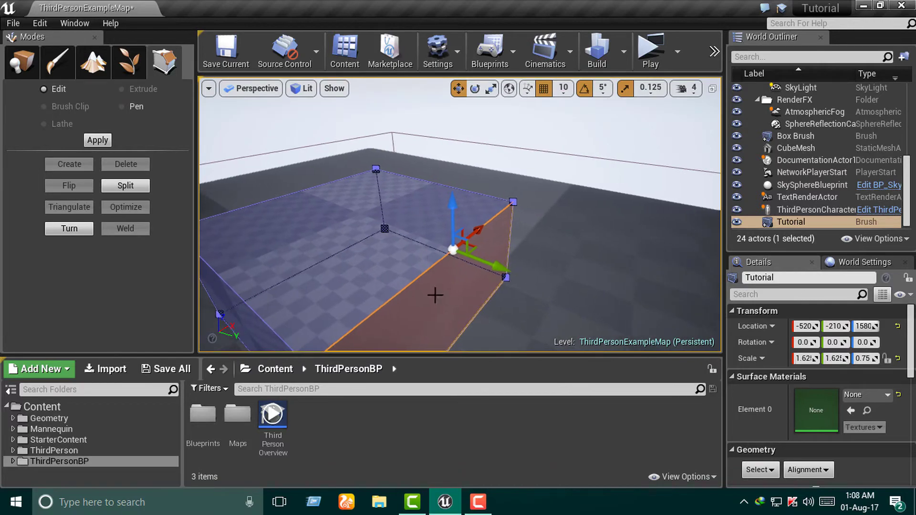
{"action": "left_click_drag", "start_coordinate": [450, 229], "coordinate": [482, 224], "text": "alt"}
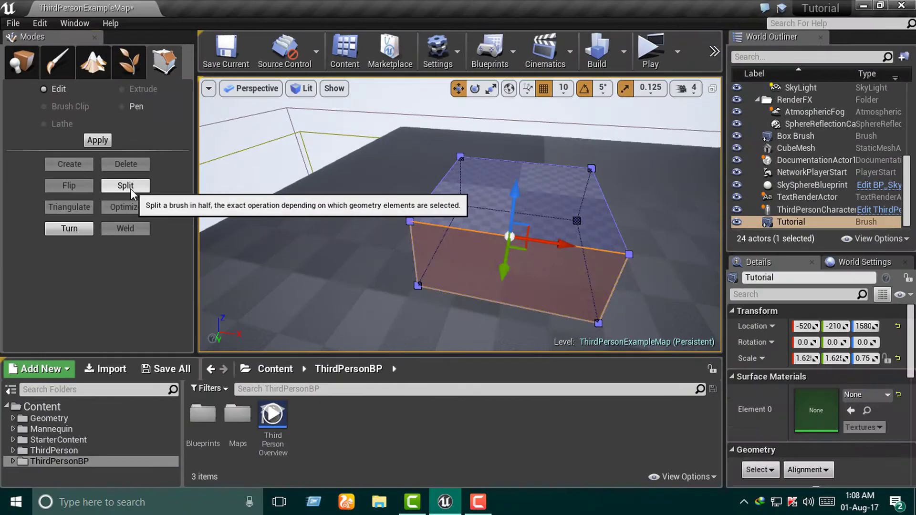
{"action": "left_click", "coordinate": [333, 264]}
{"action": "left_click_drag", "start_coordinate": [457, 215], "coordinate": [482, 201], "text": "alt"}
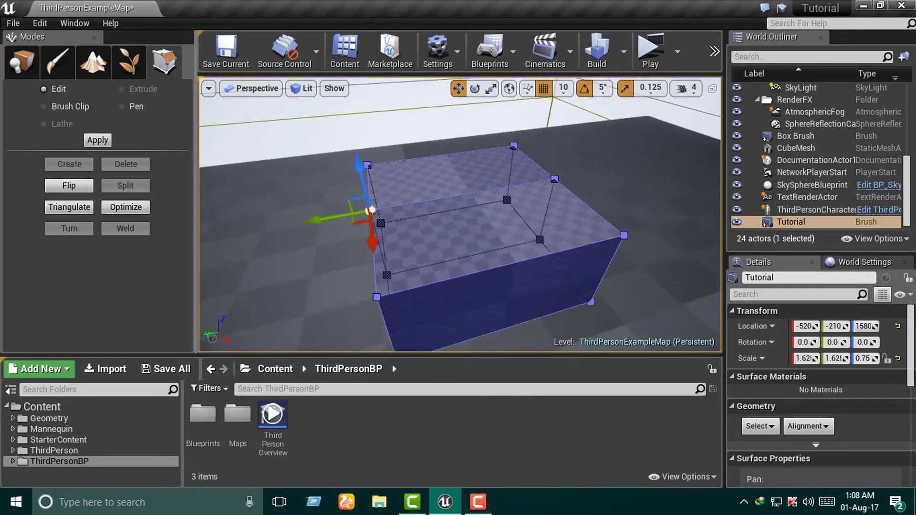
{"action": "mouse_move", "coordinate": [453, 229]}
{"action": "left_mouse_down", "text": "alt"}
{"action": "mouse_move", "coordinate": [482, 210]}
{"action": "mouse_move", "coordinate": [458, 224]}
{"action": "left_mouse_up", "text": "alt"}
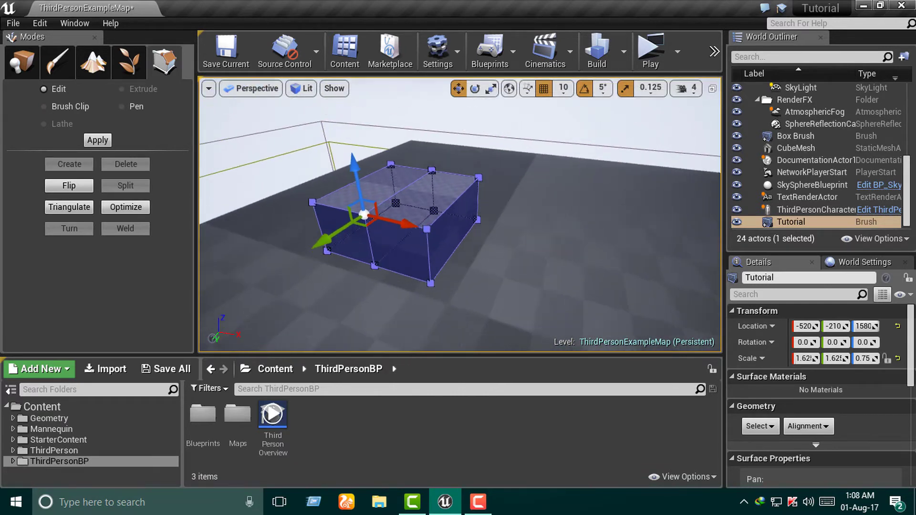
{"action": "scroll", "coordinate": [491, 266], "scroll_direction": "up", "scroll_amount": 5}
{"action": "scroll", "coordinate": [469, 263], "scroll_direction": "down", "scroll_amount": 3}
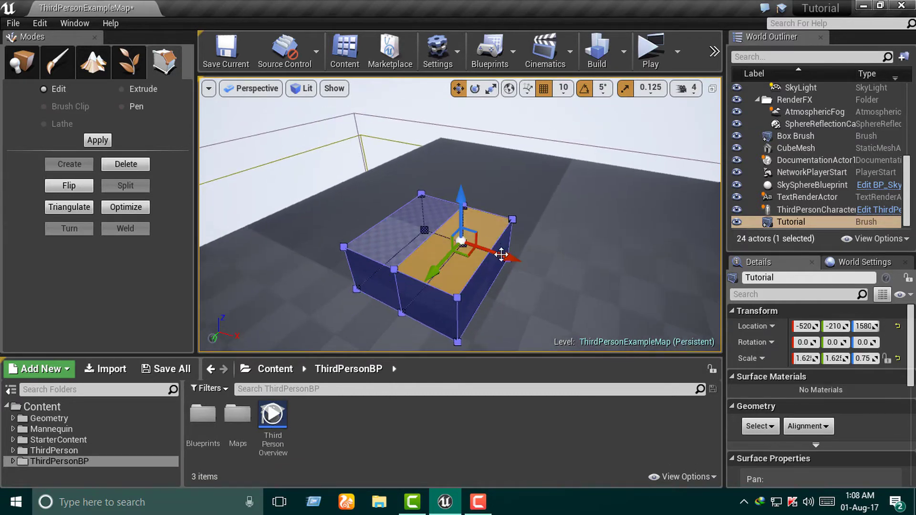
{"action": "left_click_drag", "start_coordinate": [459, 218], "coordinate": [389, 244], "text": "alt"}
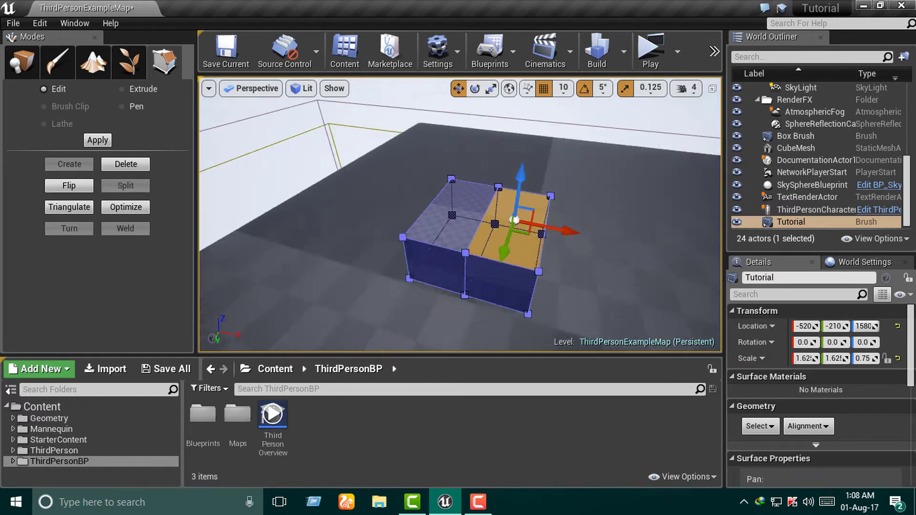
{"action": "right_click_drag", "start_coordinate": [389, 244], "coordinate": [396, 296]}
{"action": "right_click_drag", "start_coordinate": [518, 276], "coordinate": [518, 215]}
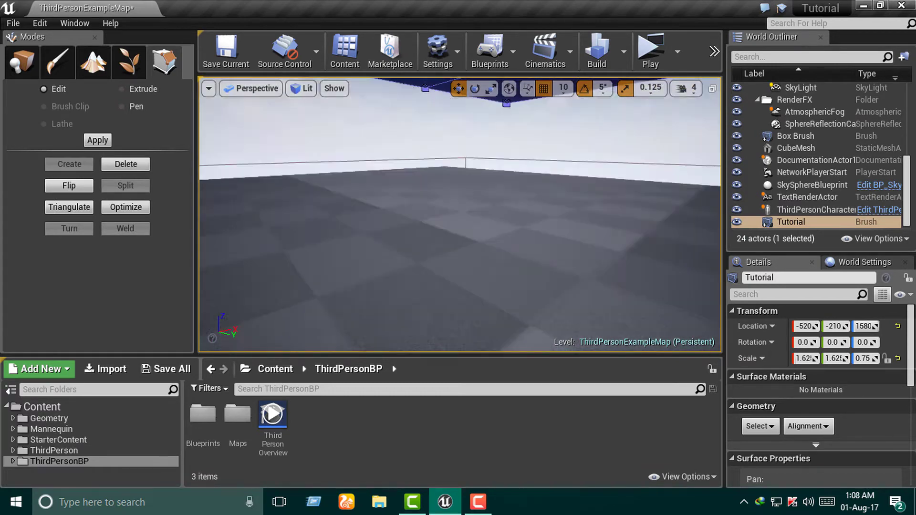
{"action": "mouse_move", "coordinate": [518, 275]}
{"action": "right_mouse_down"}
{"action": "mouse_move", "coordinate": [519, 305]}
{"action": "mouse_move", "coordinate": [488, 230]}
{"action": "right_mouse_up"}
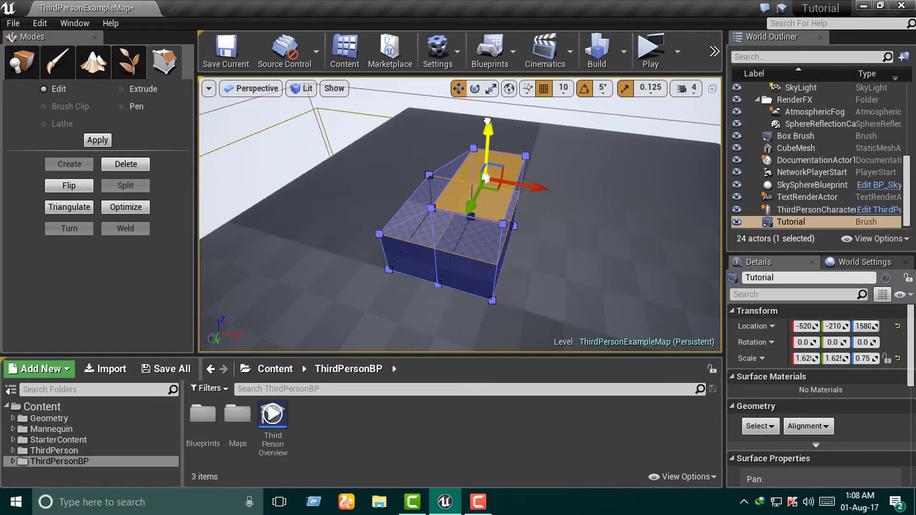
- Bring the view down over the box and select the Tutorial brush
{"action": "right_click_drag", "start_coordinate": [488, 120], "coordinate": [487, 77]}
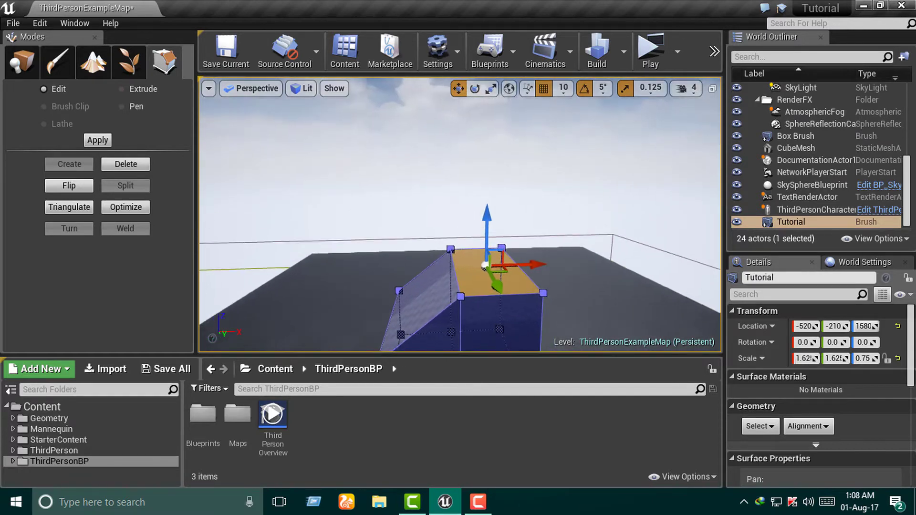
{"action": "right_click_drag", "start_coordinate": [546, 237], "coordinate": [620, 286]}
{"action": "key", "text": "Escape"}
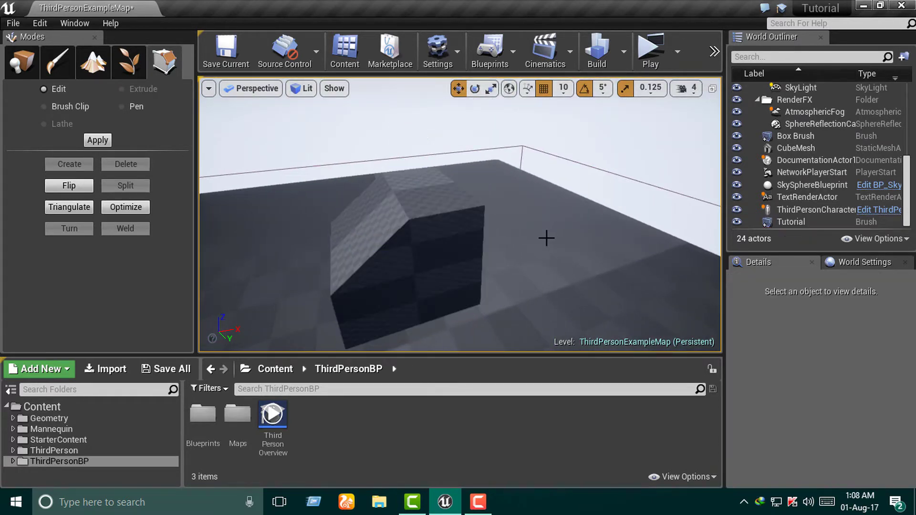
{"action": "right_click_drag", "start_coordinate": [547, 238], "coordinate": [548, 181]}
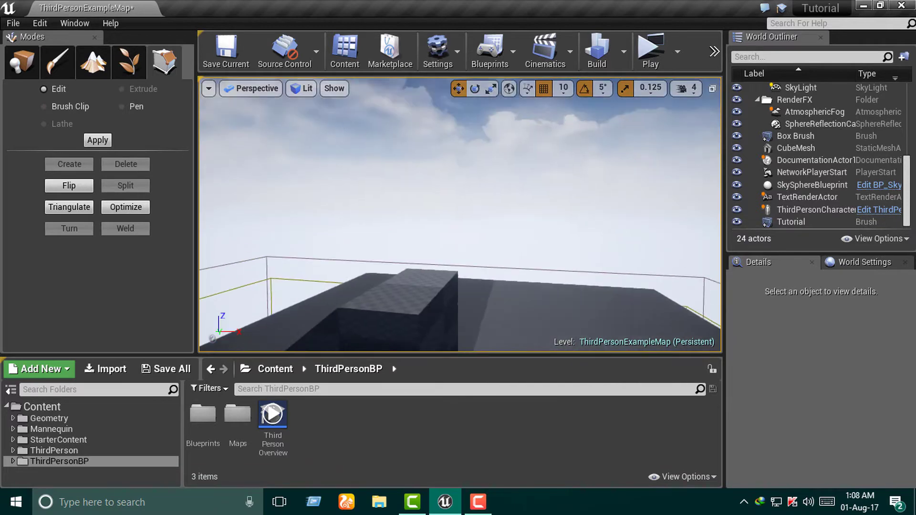
{"action": "right_click_drag", "start_coordinate": [411, 202], "coordinate": [411, 248]}
{"action": "left_click", "coordinate": [428, 207]}
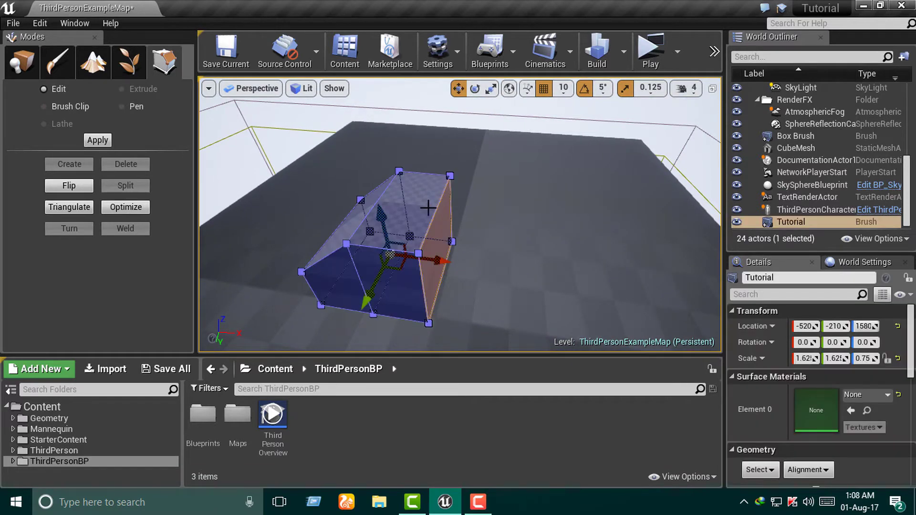
- Select the brush's front top edge and Split the brush along it
{"action": "left_click_drag", "start_coordinate": [488, 235], "coordinate": [483, 233], "text": "alt"}
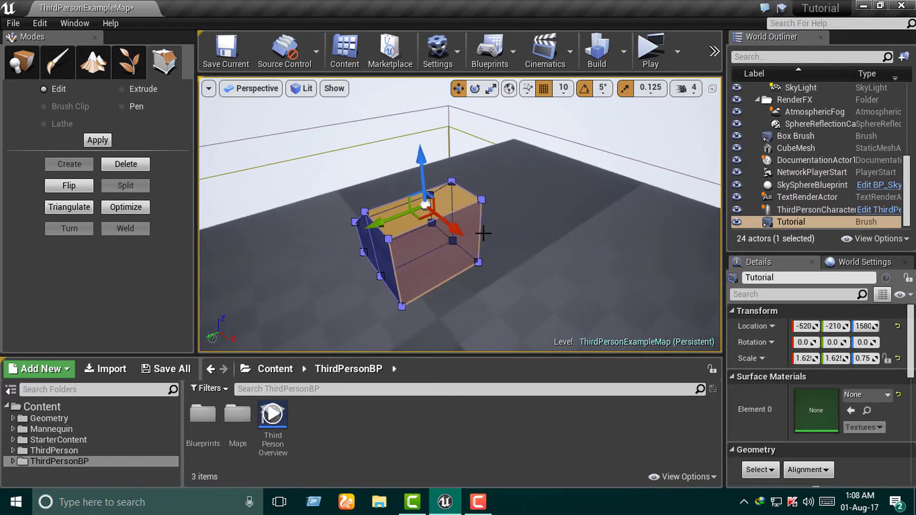
{"action": "left_click_drag", "start_coordinate": [514, 225], "coordinate": [515, 225], "text": "alt"}
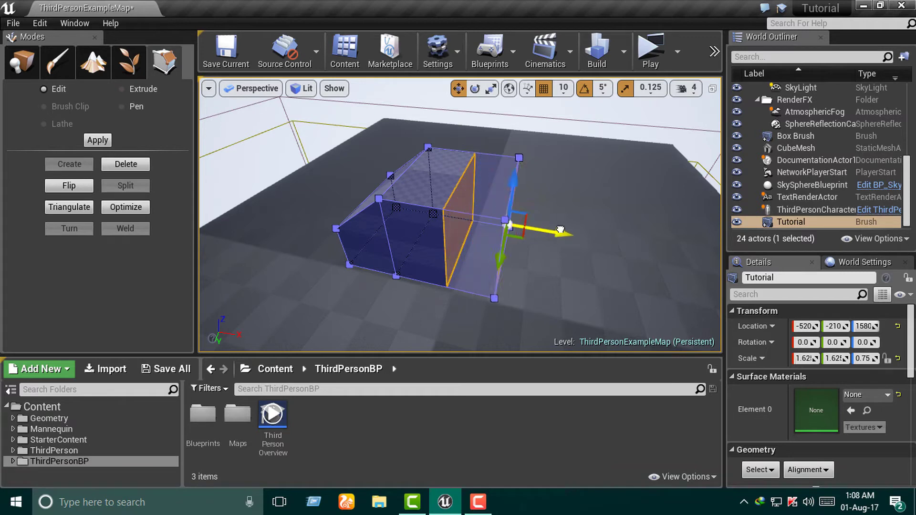
{"action": "left_click_drag", "start_coordinate": [561, 229], "coordinate": [482, 246], "text": "alt"}
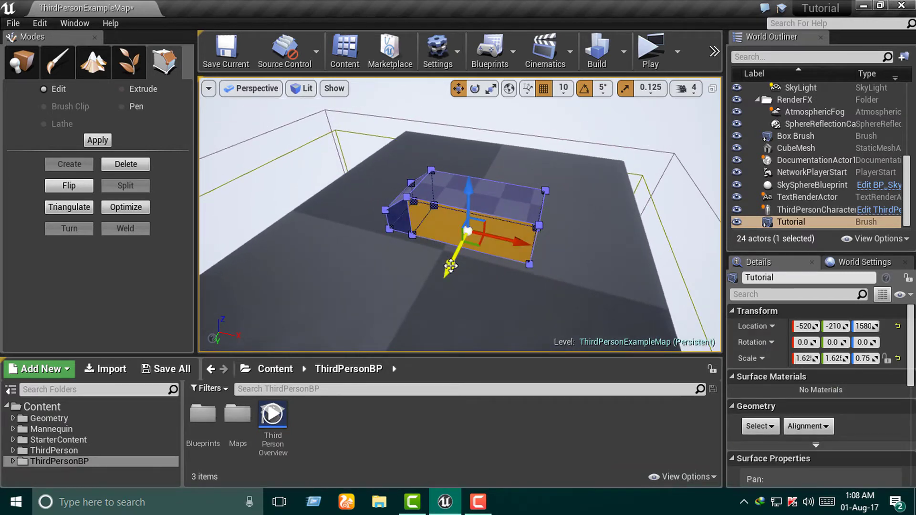
{"action": "mouse_move", "coordinate": [422, 327]}
{"action": "left_mouse_down", "text": "alt"}
{"action": "mouse_move", "coordinate": [565, 329]}
{"action": "mouse_move", "coordinate": [427, 270]}
{"action": "left_mouse_up", "text": "alt"}
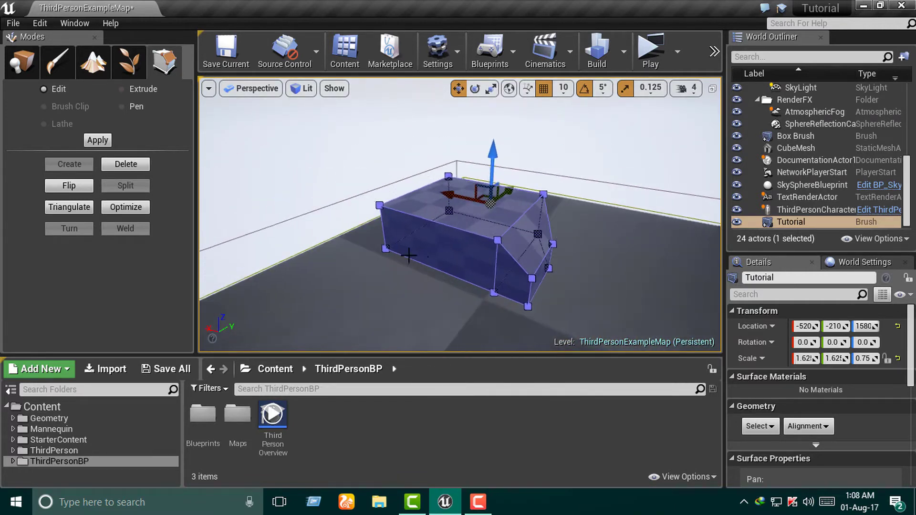
{"action": "left_click", "coordinate": [426, 262]}
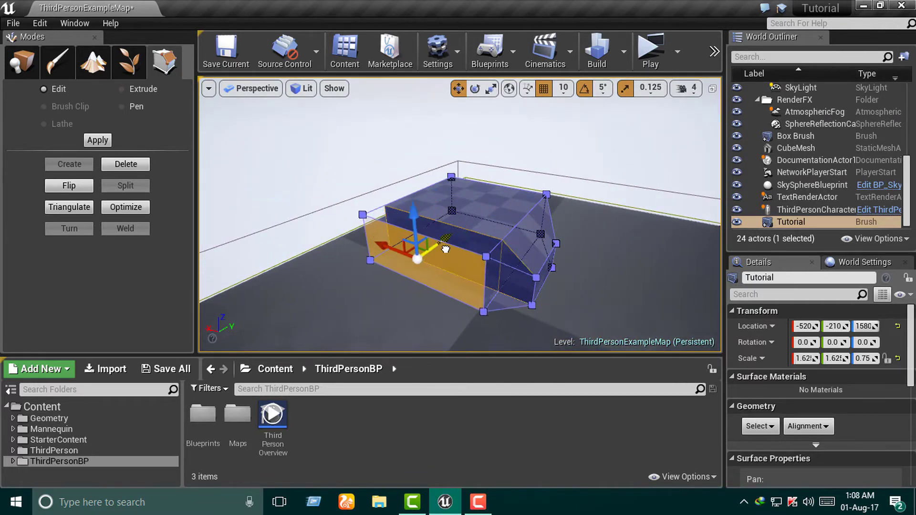
{"action": "left_click_drag", "start_coordinate": [445, 249], "coordinate": [372, 286], "text": "alt"}
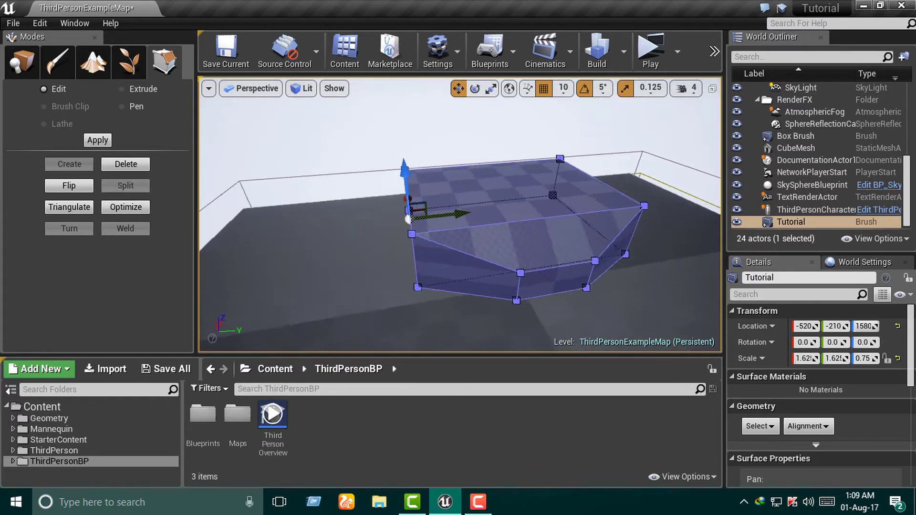
{"action": "mouse_move", "coordinate": [372, 286]}
{"action": "left_mouse_down", "text": "alt"}
{"action": "mouse_move", "coordinate": [391, 248]}
{"action": "mouse_move", "coordinate": [334, 268]}
{"action": "mouse_move", "coordinate": [492, 179]}
{"action": "left_mouse_up", "text": "alt"}
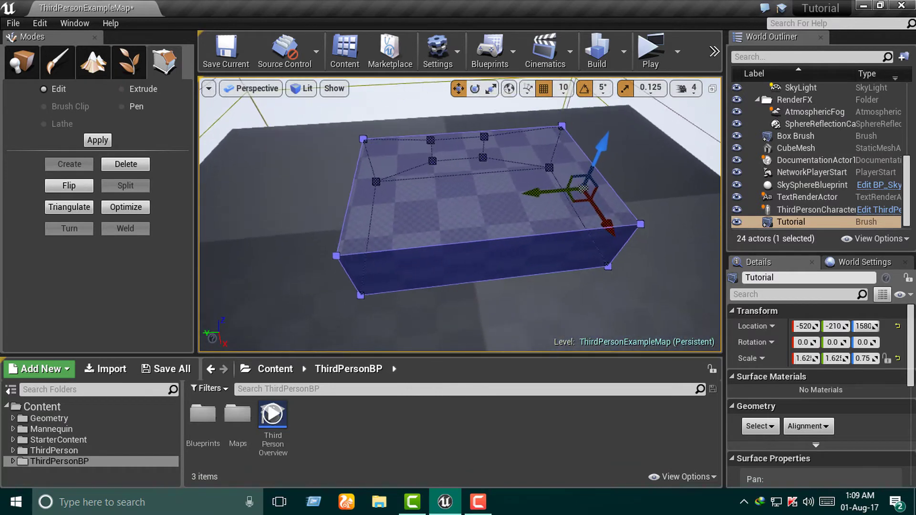
{"action": "left_click", "coordinate": [499, 241]}
{"action": "left_click", "coordinate": [125, 185]}
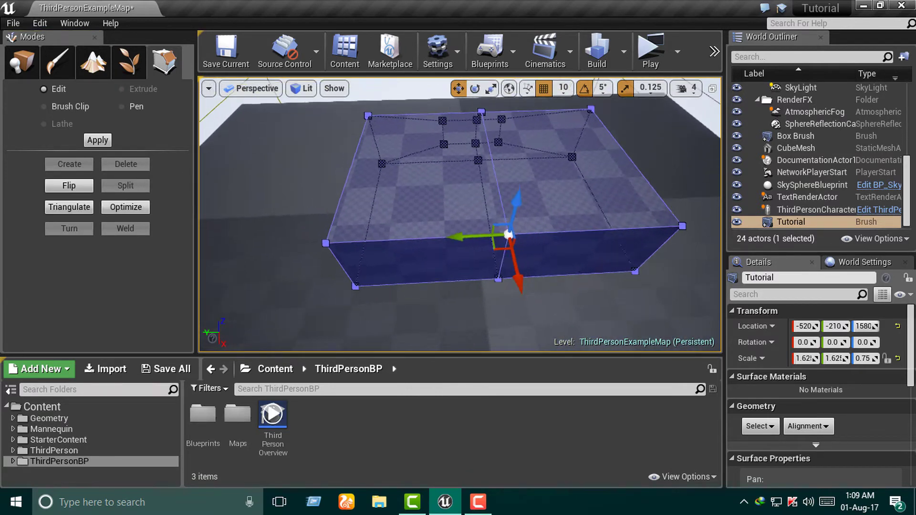
{"action": "mouse_move", "coordinate": [477, 214]}
{"action": "left_mouse_down", "text": "alt"}
{"action": "mouse_move", "coordinate": [552, 198]}
{"action": "mouse_move", "coordinate": [471, 230]}
{"action": "left_mouse_up", "text": "alt"}
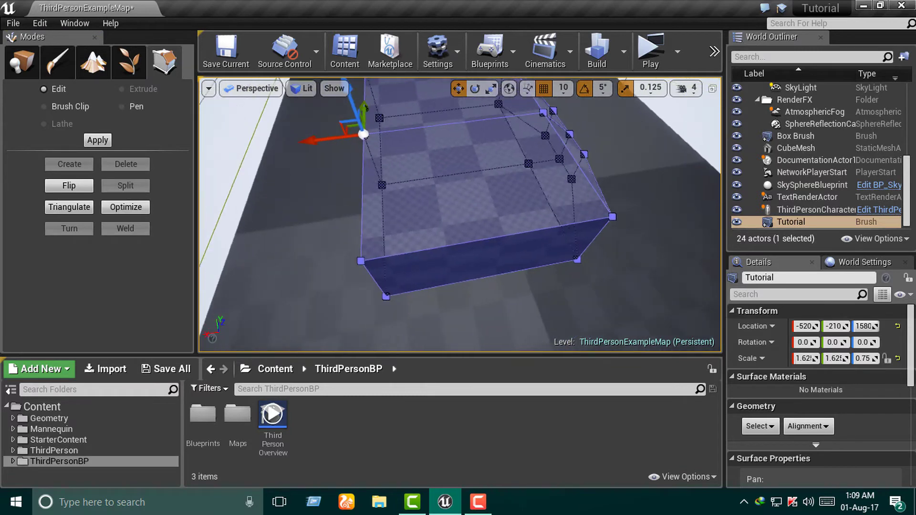
- Split the Tutorial brush again along its front edge
{"action": "left_click", "coordinate": [467, 234]}
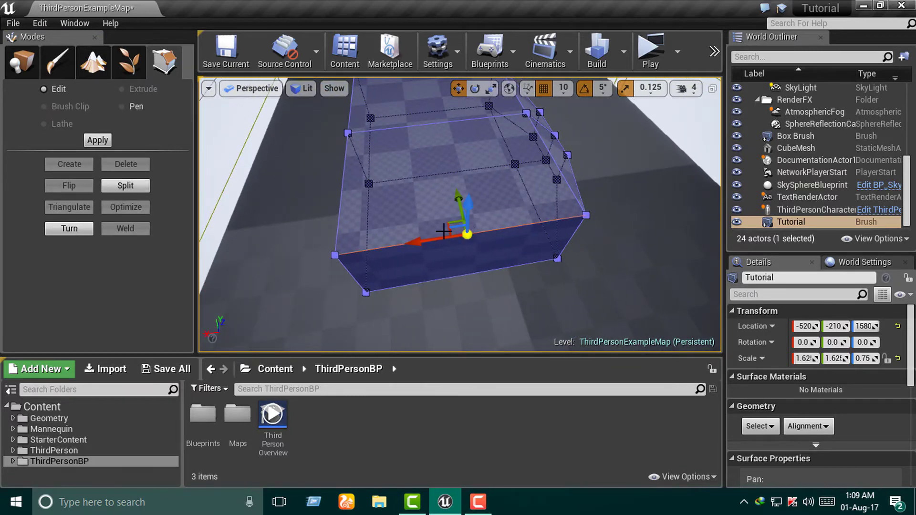
{"action": "left_click", "coordinate": [125, 185]}
{"action": "mouse_move", "coordinate": [379, 235]}
{"action": "left_mouse_down", "text": "alt"}
{"action": "mouse_move", "coordinate": [381, 267]}
{"action": "mouse_move", "coordinate": [364, 231]}
{"action": "left_mouse_up", "text": "alt"}
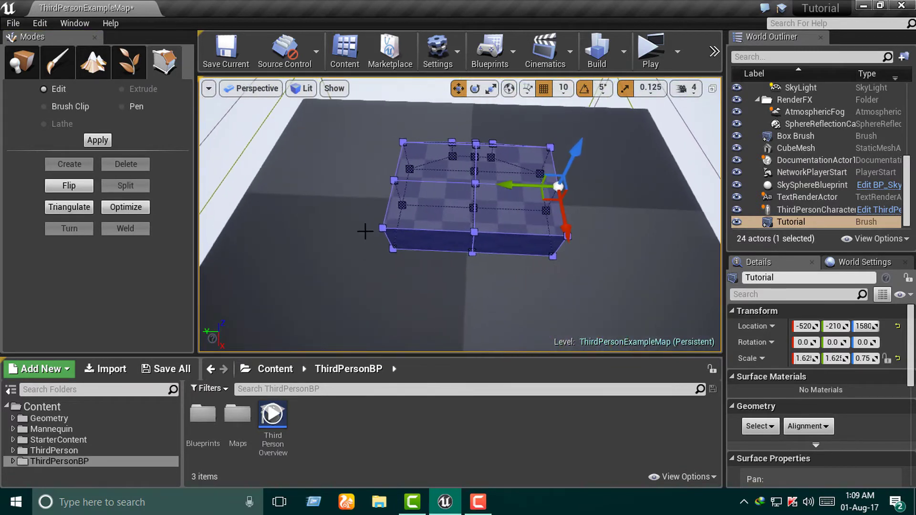
- Undo a stray face move, then raise the top centre vertices into a dome
{"action": "left_click", "coordinate": [471, 207]}
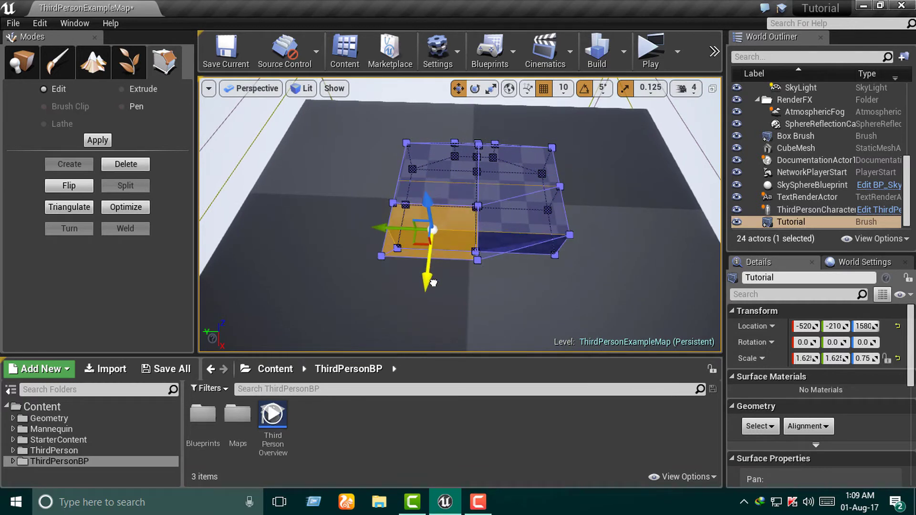
{"action": "key", "text": "ctrl+z"}
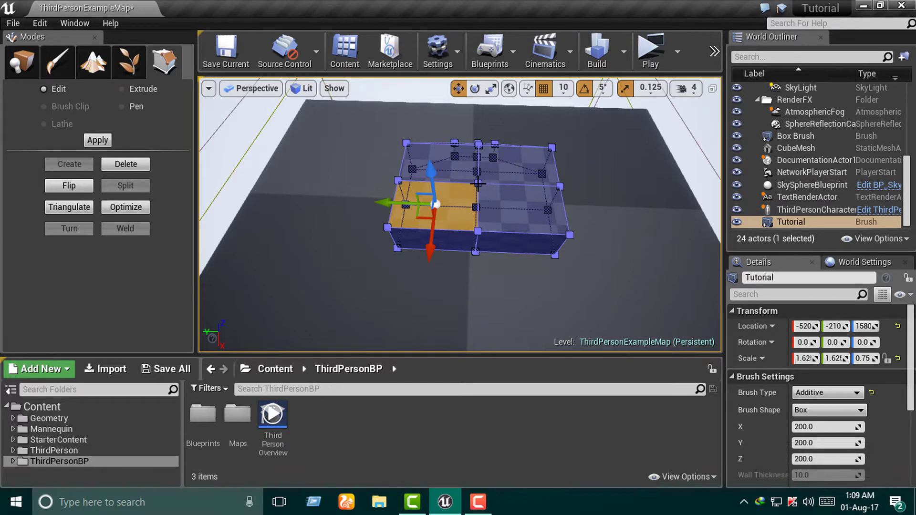
{"action": "left_click", "coordinate": [477, 183]}
{"action": "left_click_drag", "start_coordinate": [477, 183], "coordinate": [444, 249], "text": "alt"}
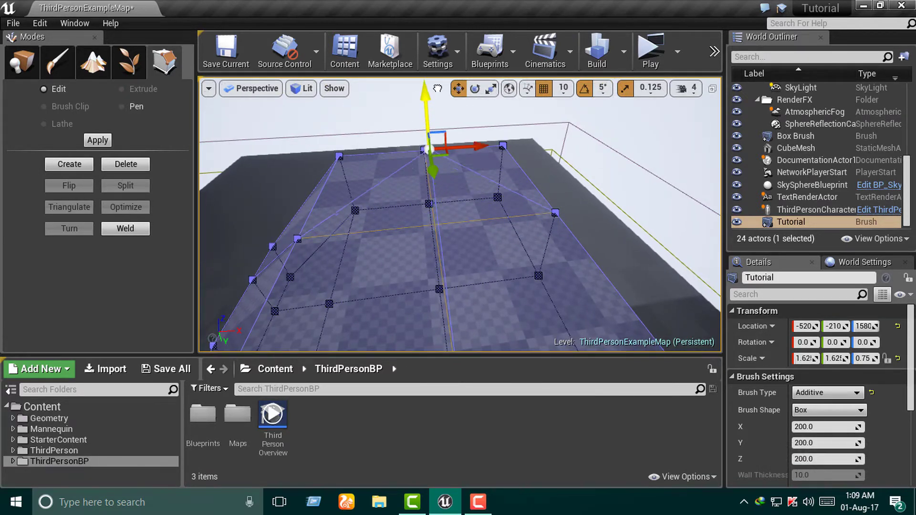
{"action": "left_click_drag", "start_coordinate": [438, 89], "coordinate": [477, 200], "text": "alt"}
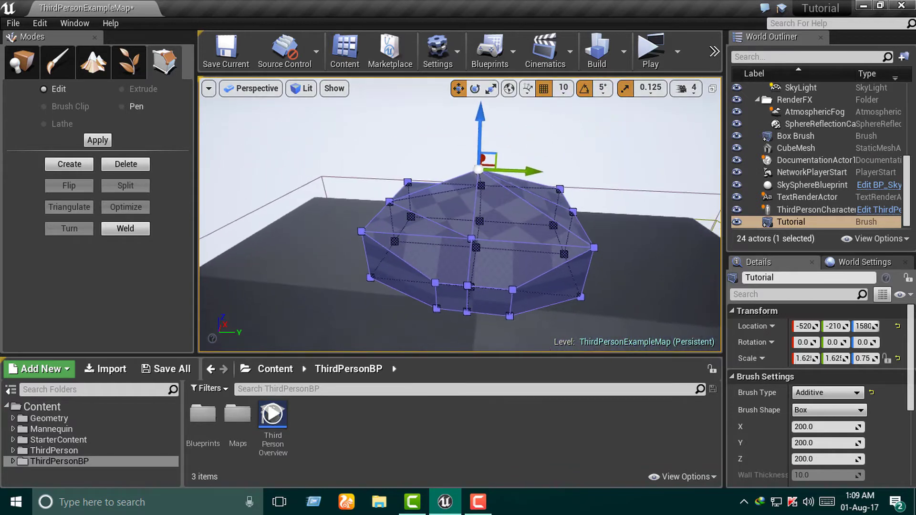
{"action": "key", "text": "Escape"}
{"action": "scroll", "coordinate": [429, 237], "scroll_direction": "up", "scroll_amount": 5}
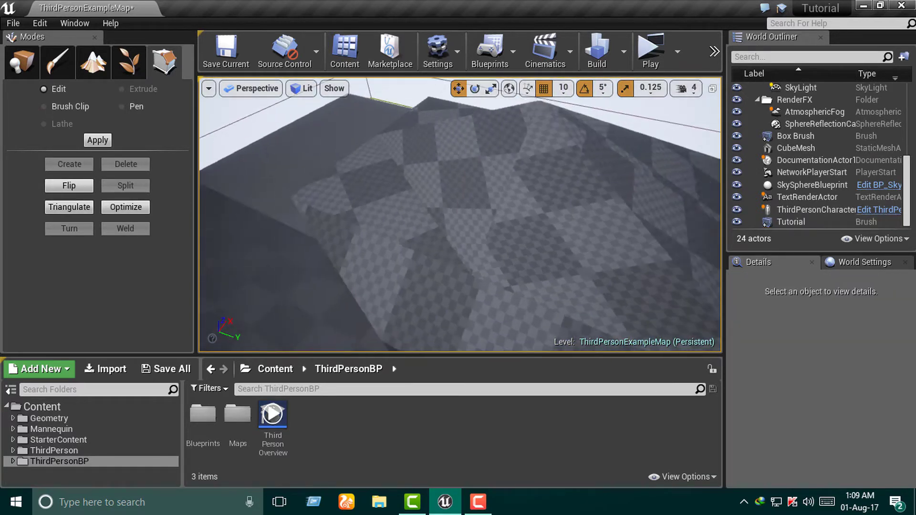
- Undo the latest vertex edits with Ctrl+Z, then reselect faces and edges to check the domed shape
{"action": "right_click_drag", "start_coordinate": [429, 237], "coordinate": [442, 219]}
{"action": "left_click", "coordinate": [442, 218]}
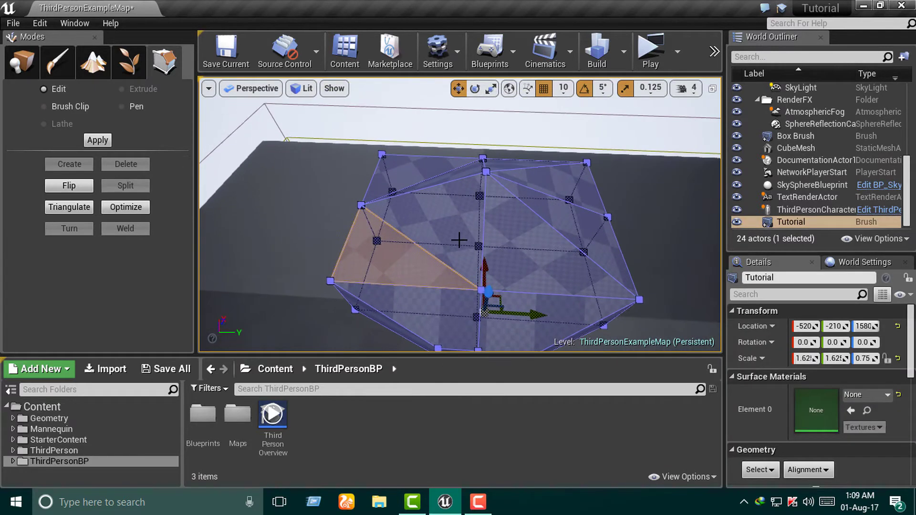
{"action": "key", "text": "ctrl+z"}
{"action": "key", "text": "ctrl+z"}
{"action": "key", "text": "ctrl+z"}
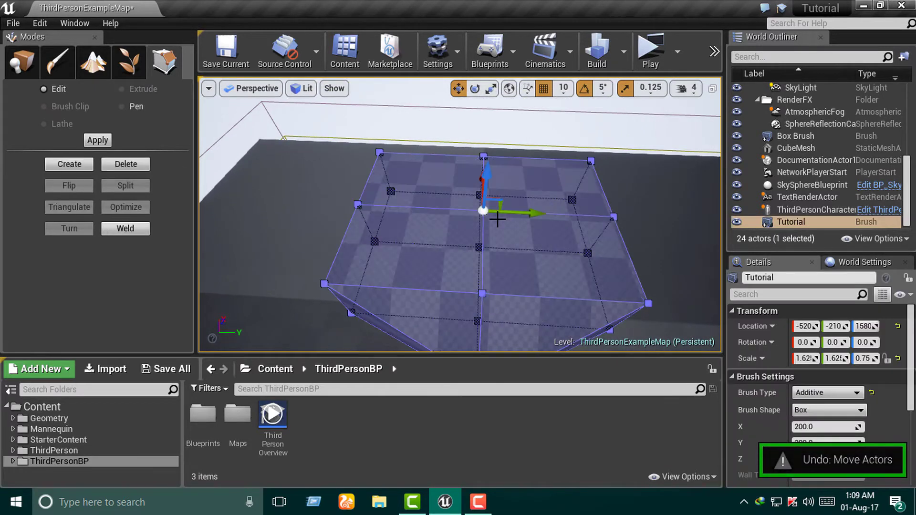
{"action": "right_click_drag", "start_coordinate": [497, 220], "coordinate": [438, 235]}
{"action": "left_click", "coordinate": [518, 225]}
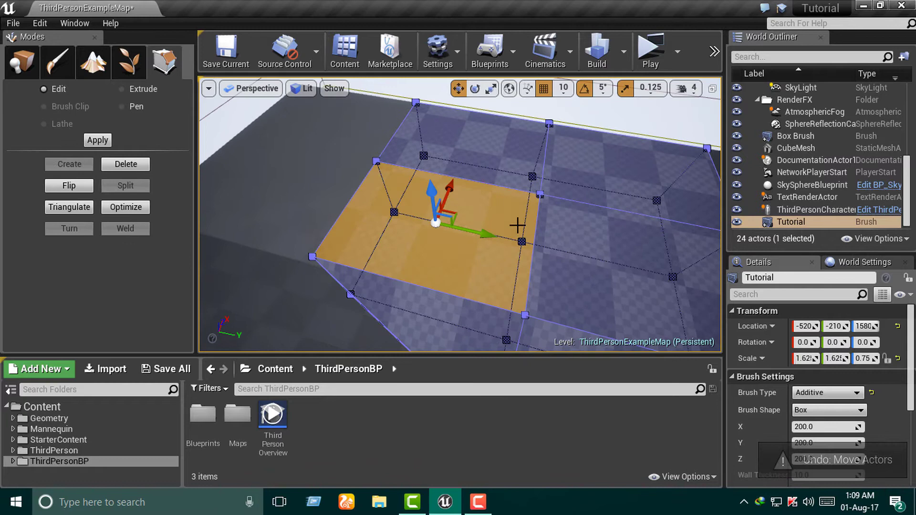
{"action": "left_click", "coordinate": [540, 194]}
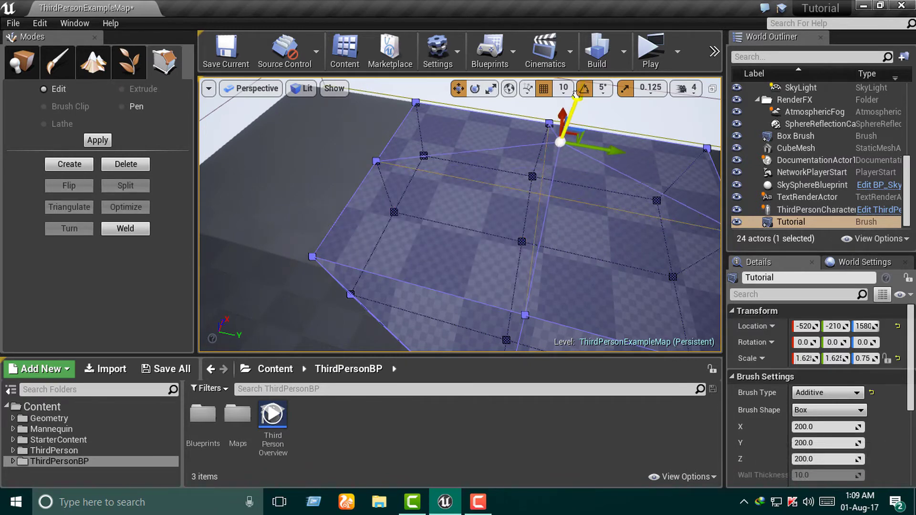
{"action": "mouse_move", "coordinate": [575, 95]}
{"action": "right_mouse_down"}
{"action": "mouse_move", "coordinate": [525, 124]}
{"action": "mouse_move", "coordinate": [506, 96]}
{"action": "mouse_move", "coordinate": [506, 110]}
{"action": "right_mouse_up"}
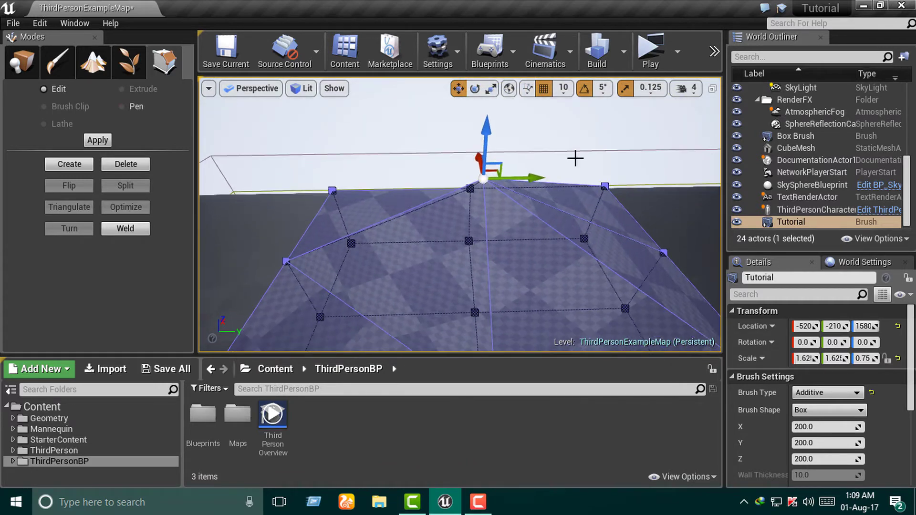
{"action": "mouse_move", "coordinate": [553, 198]}
{"action": "right_mouse_down"}
{"action": "mouse_move", "coordinate": [485, 243]}
{"action": "mouse_move", "coordinate": [491, 228]}
{"action": "mouse_move", "coordinate": [477, 215]}
{"action": "mouse_move", "coordinate": [458, 215]}
{"action": "right_mouse_up"}
{"action": "left_click", "coordinate": [485, 243]}
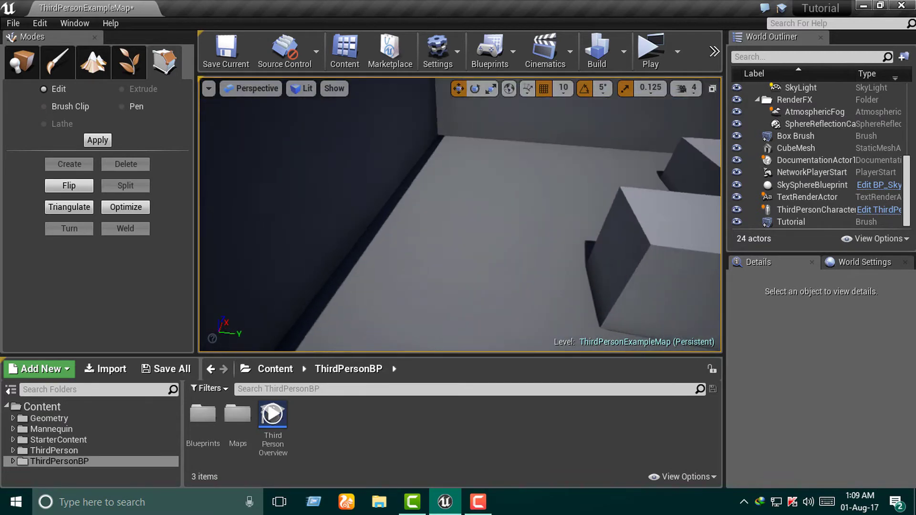
- Fly beneath the octagonal brush and collapse the Content Browser's Sources Panel
{"action": "right_click_drag", "start_coordinate": [400, 281], "coordinate": [400, 281]}
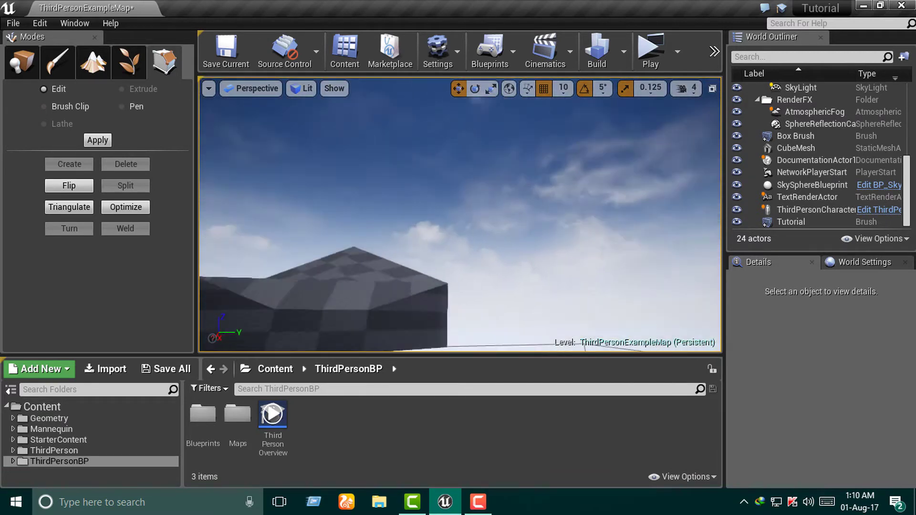
{"action": "right_click_drag", "start_coordinate": [470, 213], "coordinate": [470, 213]}
{"action": "left_click", "coordinate": [9, 390]}
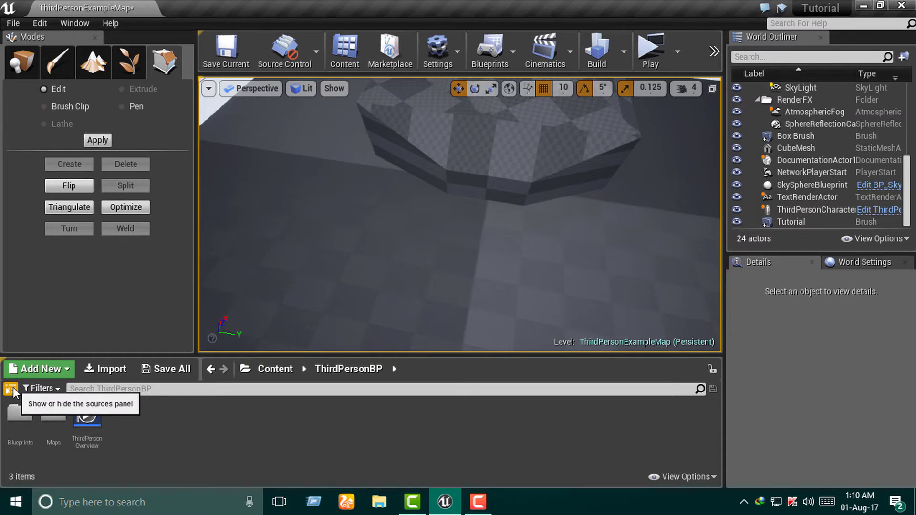
- Show the folder tree and enlarge the Content Browser thumbnails with the Thumbnails Scale slider
{"action": "left_click", "coordinate": [11, 389]}
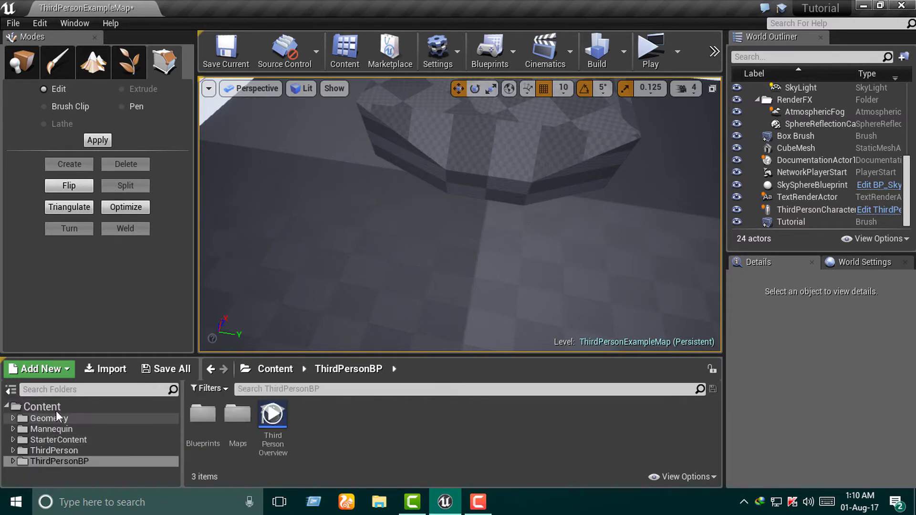
{"action": "left_click", "coordinate": [44, 470]}
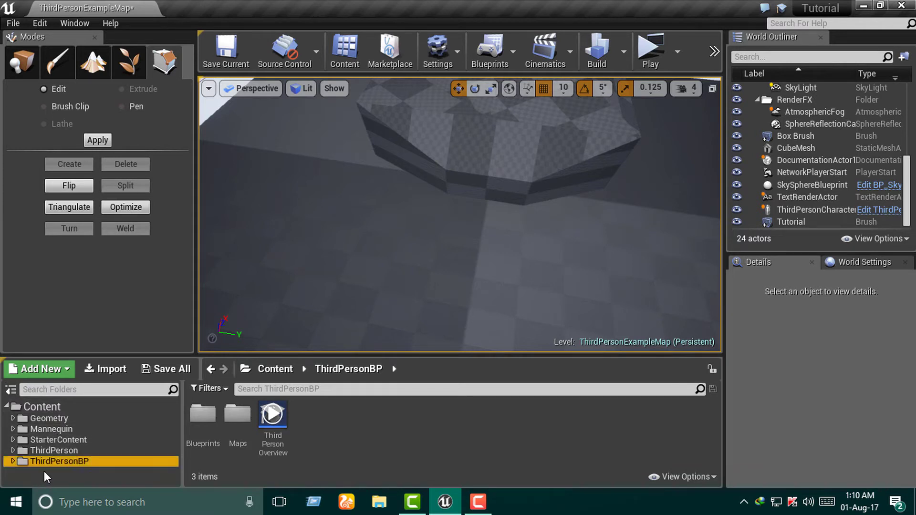
{"action": "left_click", "coordinate": [52, 450]}
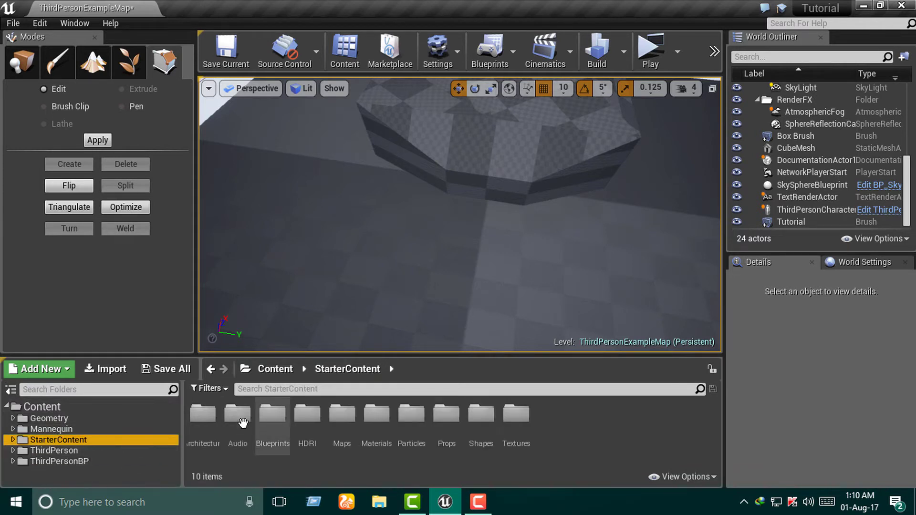
{"action": "left_click", "coordinate": [707, 478]}
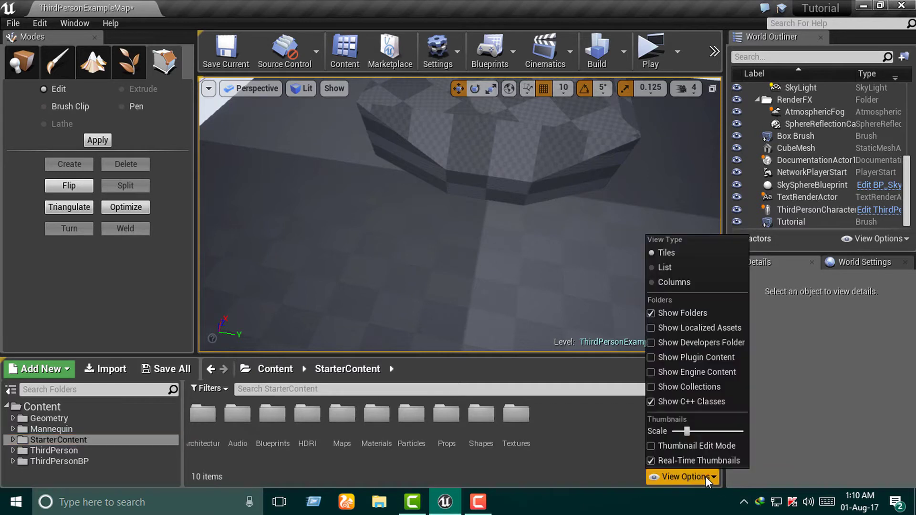
{"action": "left_click_drag", "start_coordinate": [686, 431], "coordinate": [691, 431]}
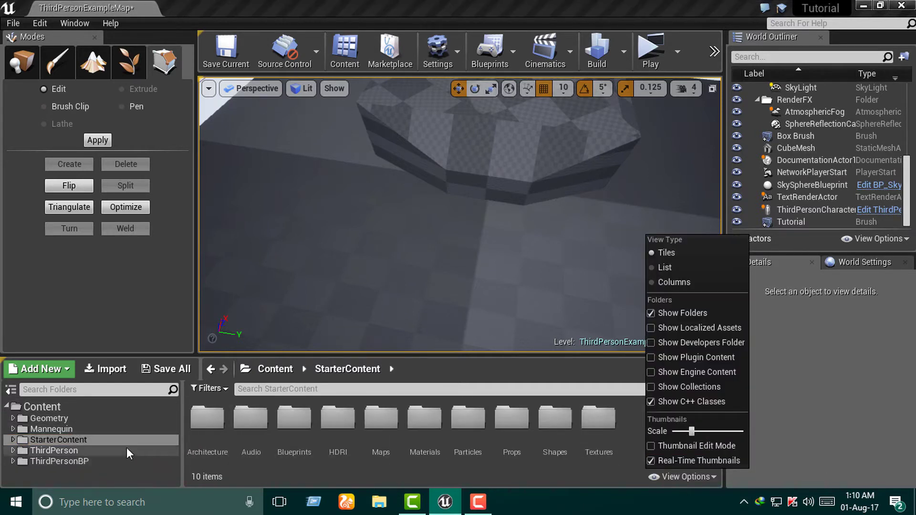
- Expand StarterContent to list its folders and select the Materials folder
{"action": "left_click", "coordinate": [52, 451]}
{"action": "left_click", "coordinate": [60, 439]}
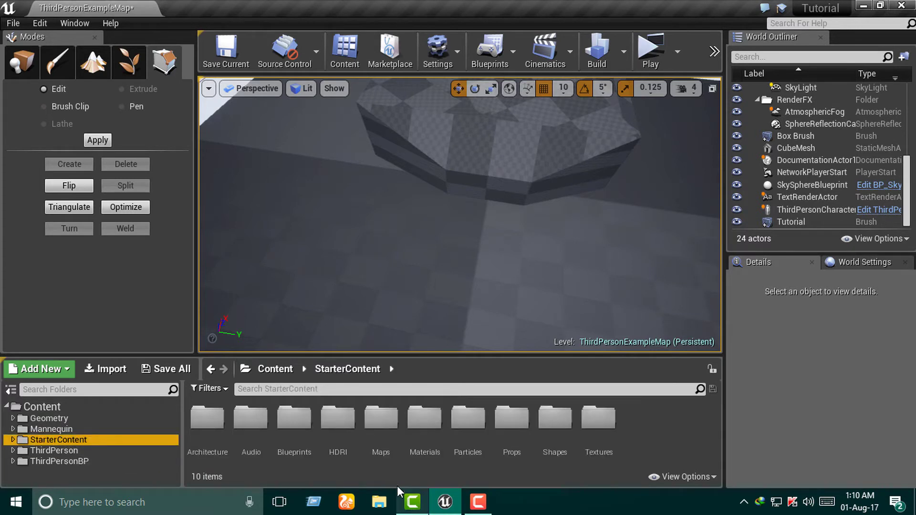
{"action": "left_click", "coordinate": [294, 441]}
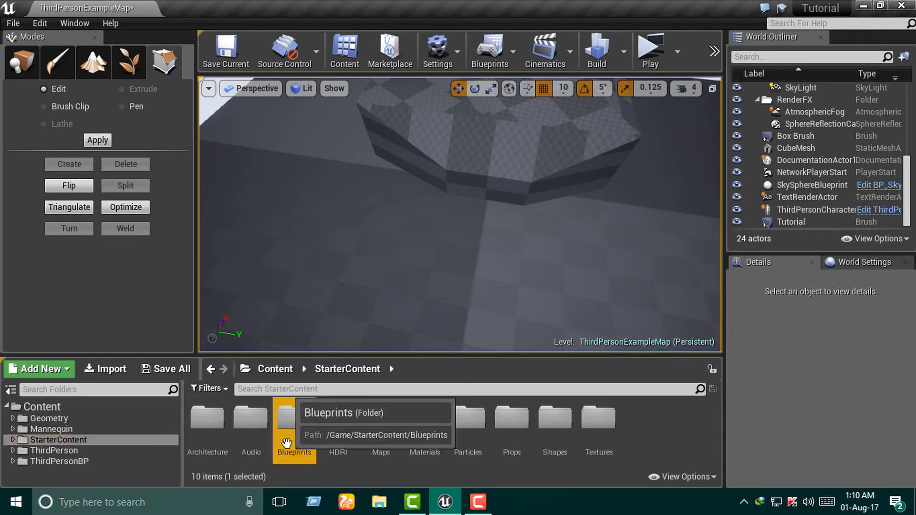
{"action": "left_click", "coordinate": [424, 450]}
- Open the starter Materials folder and drop M_Wood_Floor_Walnut_Worn onto the floor around the brush
{"action": "double_click", "coordinate": [434, 462]}
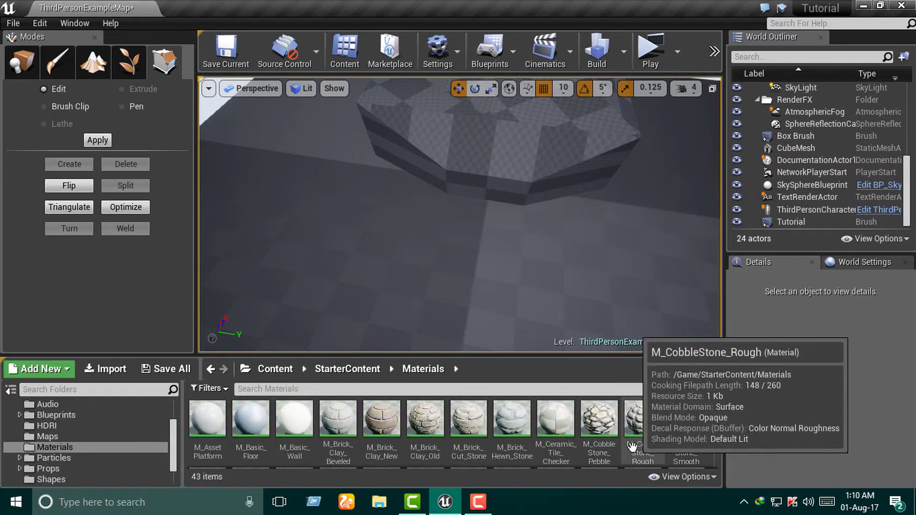
{"action": "scroll", "coordinate": [630, 441], "scroll_direction": "down", "scroll_amount": 2}
{"action": "scroll", "coordinate": [630, 441], "scroll_direction": "down", "scroll_amount": 3}
{"action": "right_click_drag", "start_coordinate": [572, 310], "coordinate": [477, 239]}
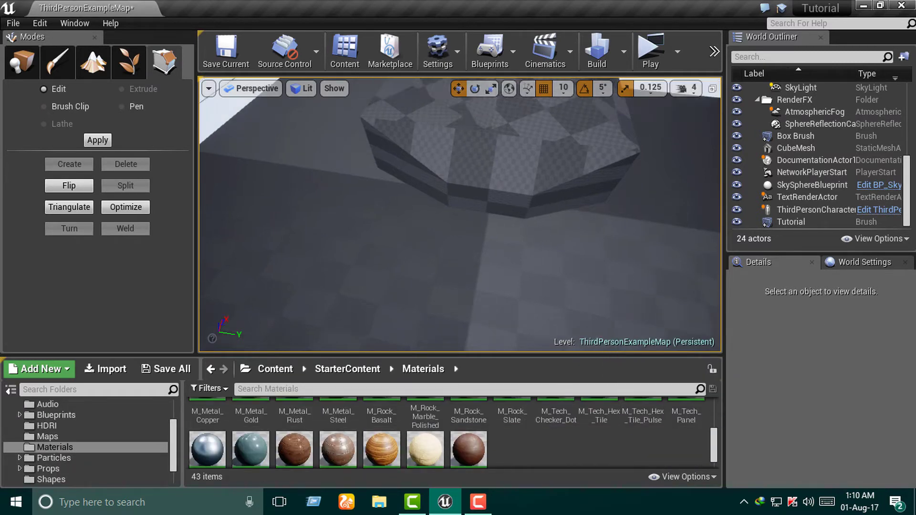
{"action": "right_click_drag", "start_coordinate": [535, 239], "coordinate": [535, 239]}
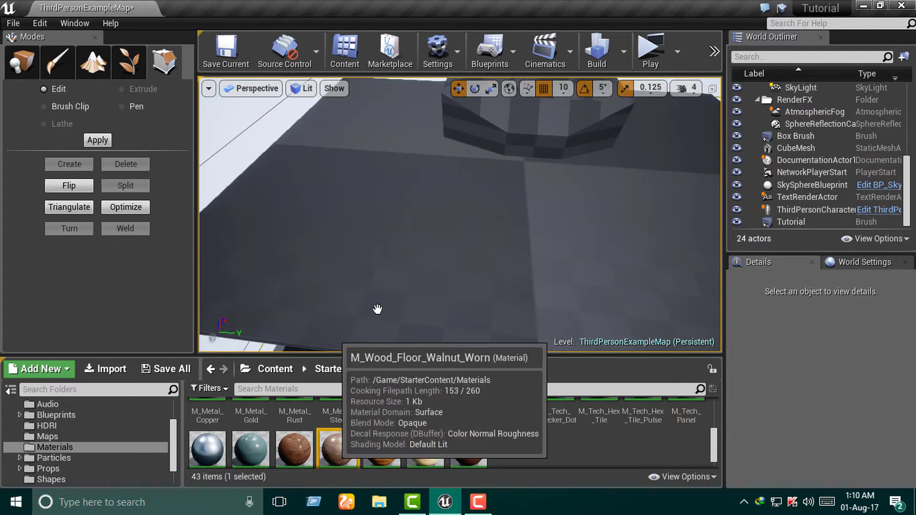
{"action": "left_click_drag", "start_coordinate": [333, 456], "coordinate": [400, 263]}
{"action": "right_click_drag", "start_coordinate": [400, 264], "coordinate": [400, 264]}
{"action": "scroll", "coordinate": [503, 434], "scroll_direction": "up", "scroll_amount": 5}
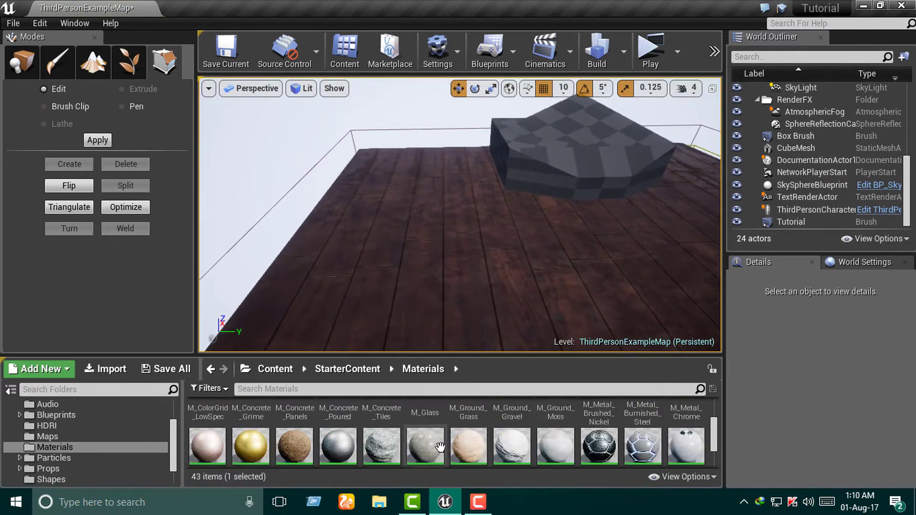
{"action": "scroll", "coordinate": [503, 434], "scroll_direction": "up", "scroll_amount": 1}
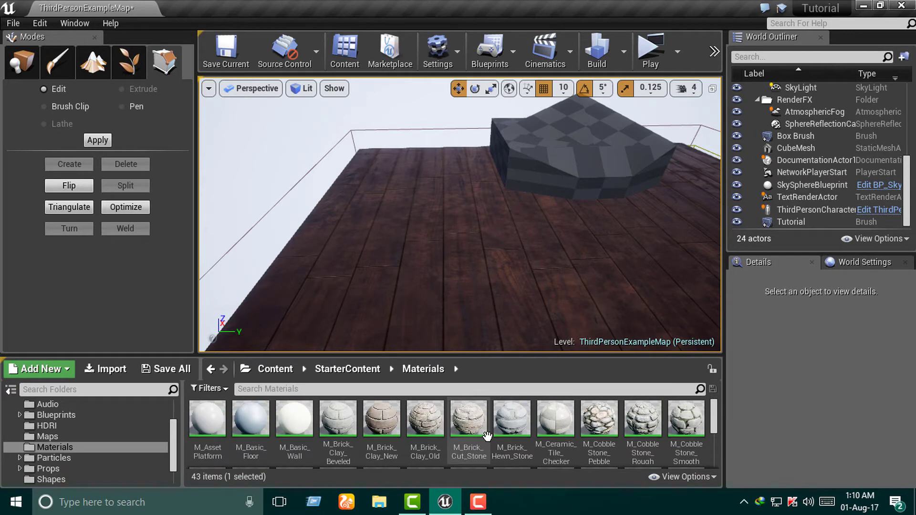
{"action": "scroll", "coordinate": [487, 436], "scroll_direction": "down", "scroll_amount": 5}
{"action": "right_click", "coordinate": [535, 427]}
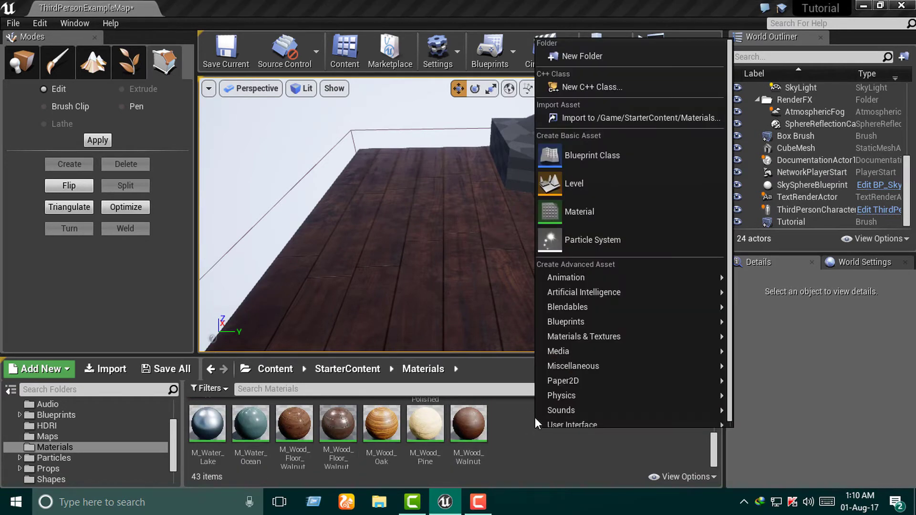
{"action": "mouse_move", "coordinate": [558, 395]}
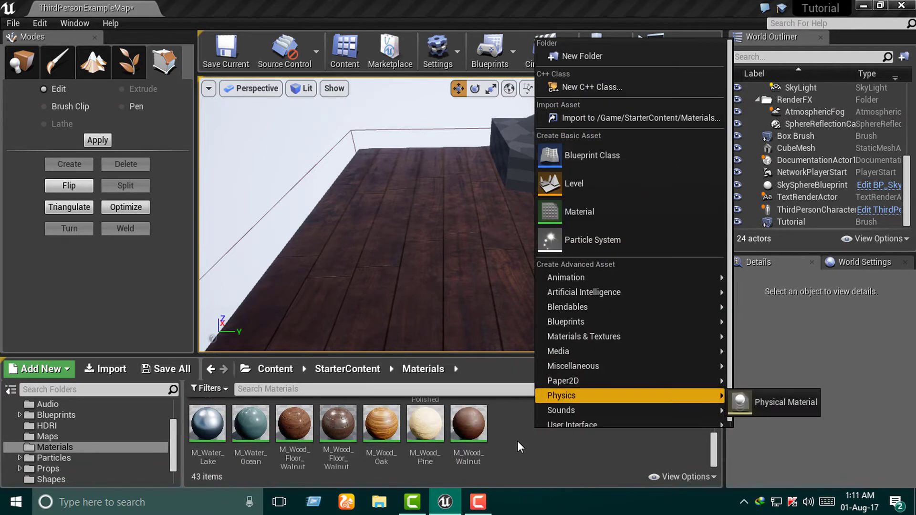
{"action": "left_click", "coordinate": [517, 441]}
{"action": "right_click", "coordinate": [530, 425]}
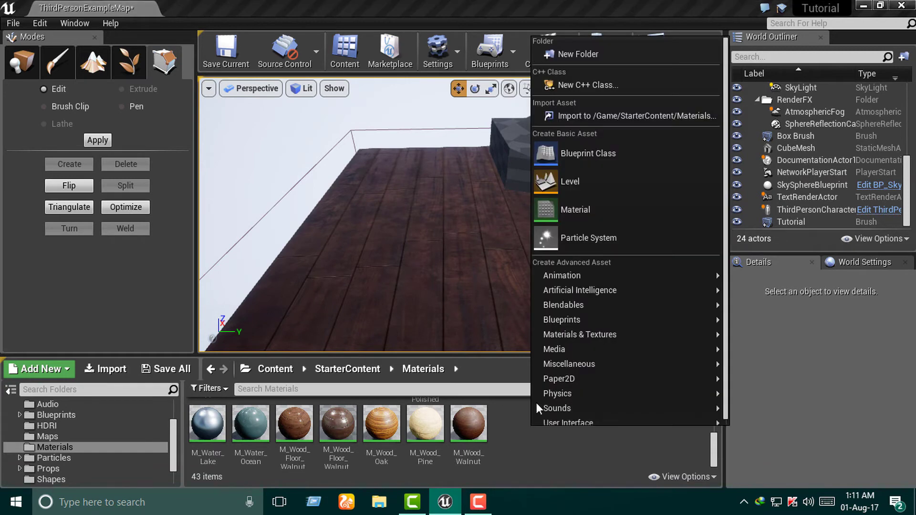
{"action": "left_click", "coordinate": [567, 215]}
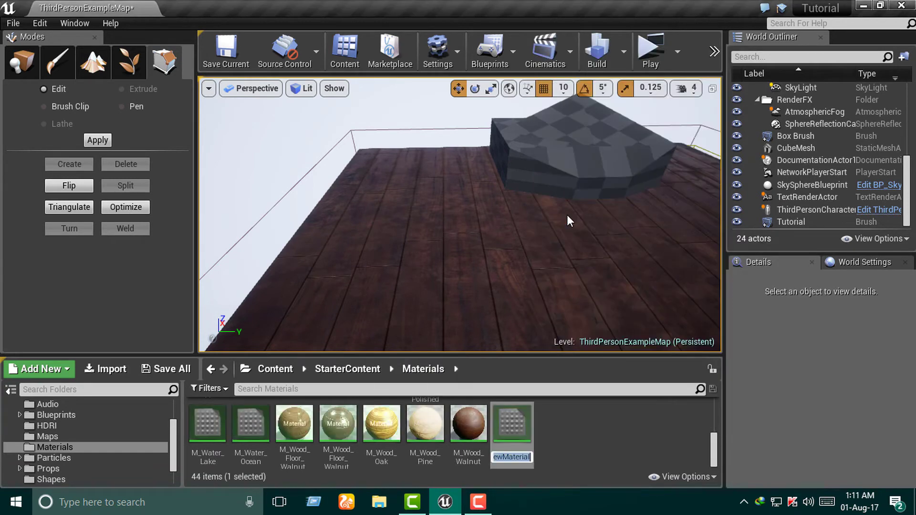
{"action": "type", "text": "dafasdsaf"}
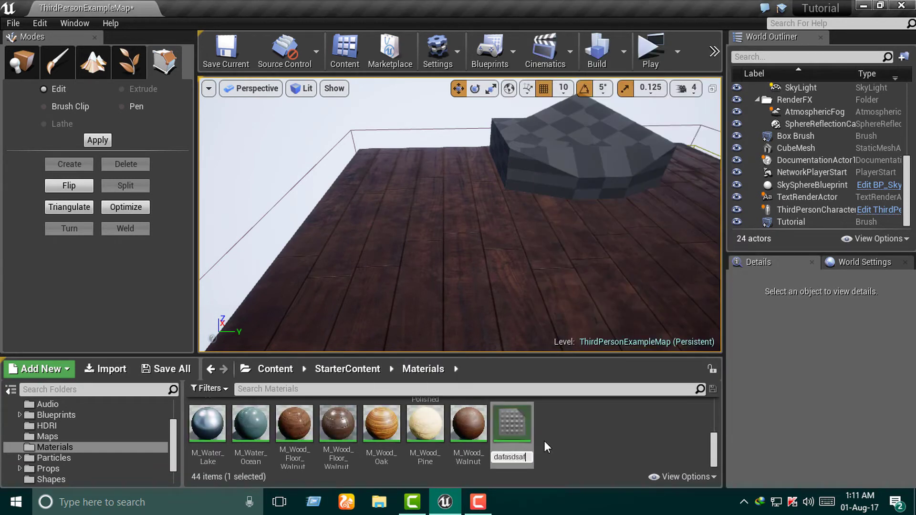
{"action": "key", "text": "Return"}
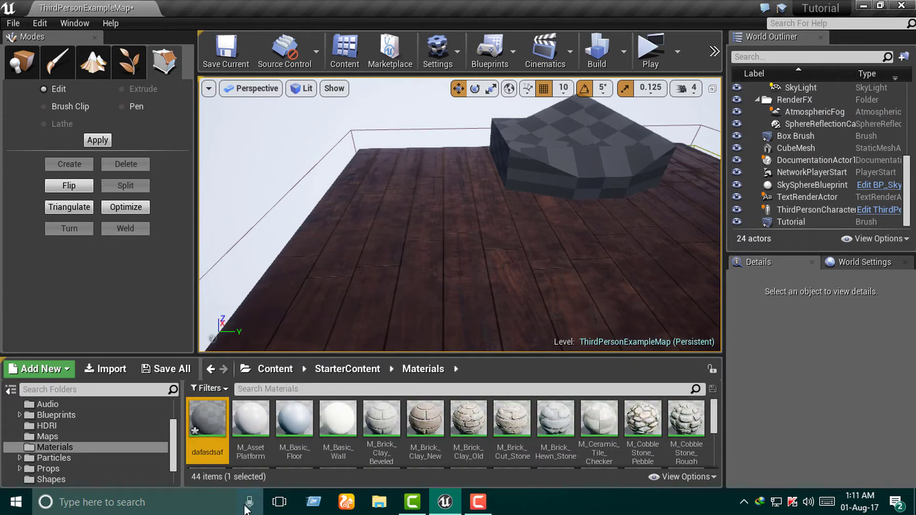
{"action": "left_click", "coordinate": [209, 431]}
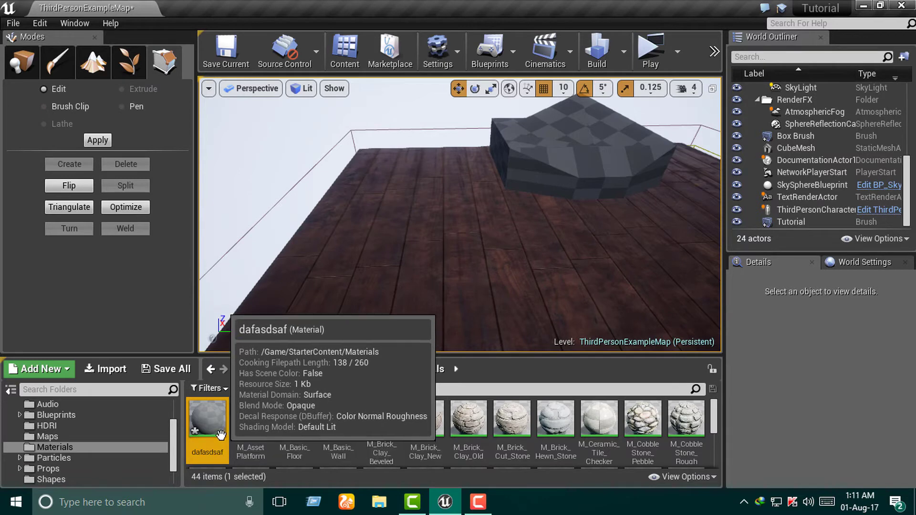
{"action": "key", "text": "Delete"}
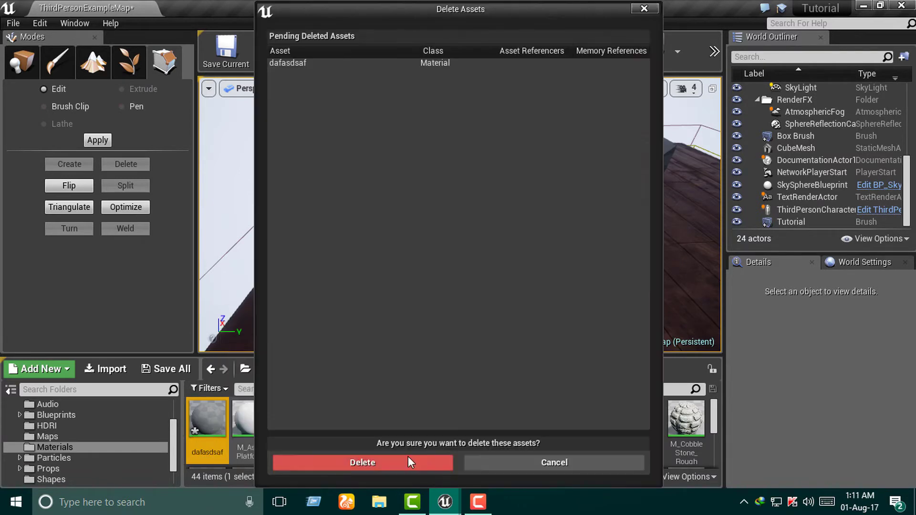
{"action": "left_click", "coordinate": [358, 470]}
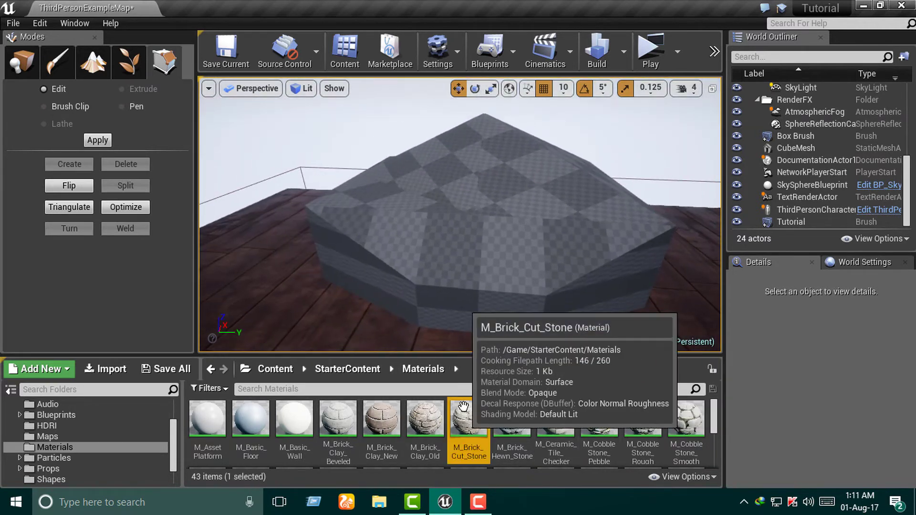
- Drop M_Brick_Cut_Stone onto the Tutorial brush's lower front face, then reselect the brush
{"action": "left_click_drag", "start_coordinate": [469, 418], "coordinate": [449, 286]}
{"action": "mouse_move", "coordinate": [496, 317]}
{"action": "right_mouse_down"}
{"action": "mouse_move", "coordinate": [493, 298]}
{"action": "mouse_move", "coordinate": [506, 295]}
{"action": "mouse_move", "coordinate": [482, 320]}
{"action": "right_mouse_up"}
{"action": "left_click", "coordinate": [508, 281]}
{"action": "left_click", "coordinate": [482, 321]}
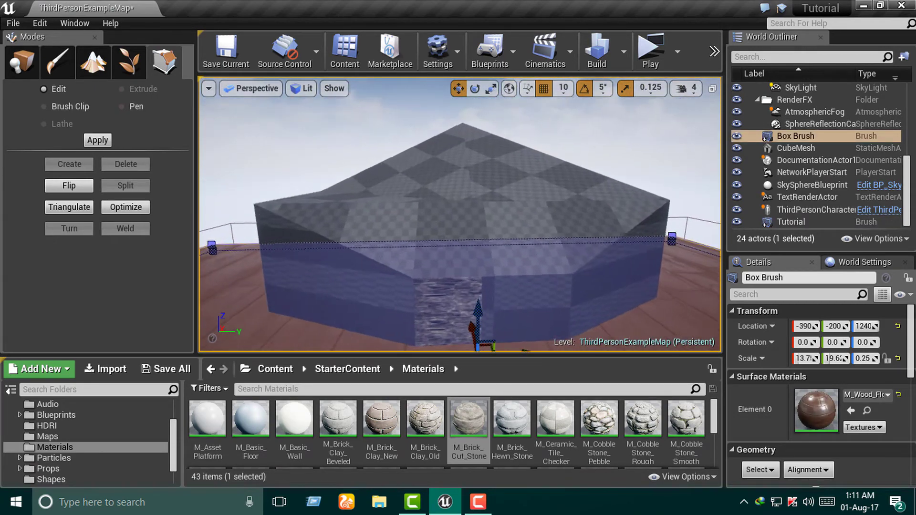
{"action": "right_click_drag", "start_coordinate": [480, 299], "coordinate": [480, 299]}
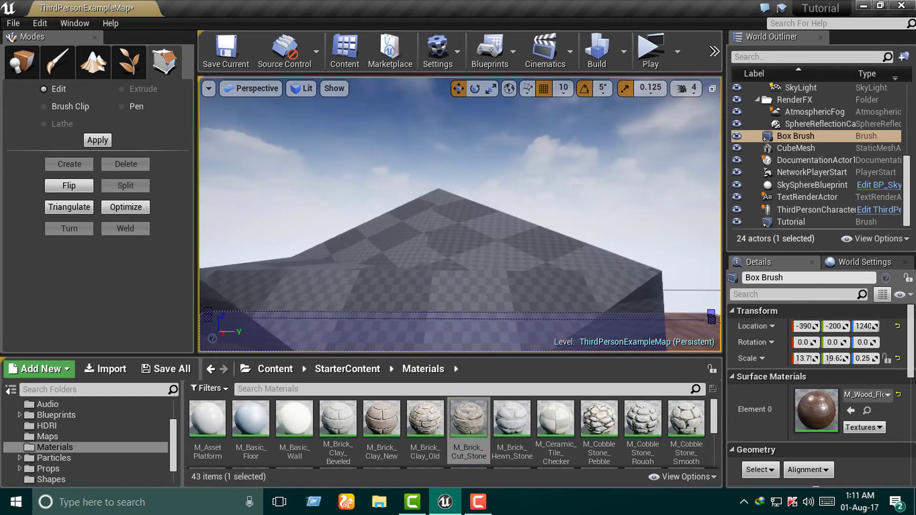
{"action": "right_click_drag", "start_coordinate": [541, 273], "coordinate": [540, 272]}
{"action": "key", "text": "Escape"}
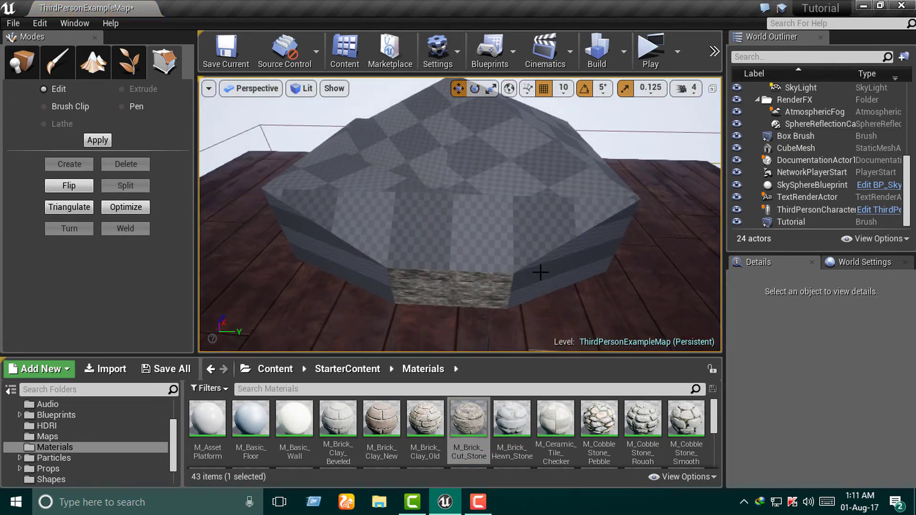
{"action": "left_click", "coordinate": [549, 268]}
- Select the brush's right, lower-left, front-left, front-right and three upper faces
{"action": "left_click", "coordinate": [561, 268]}
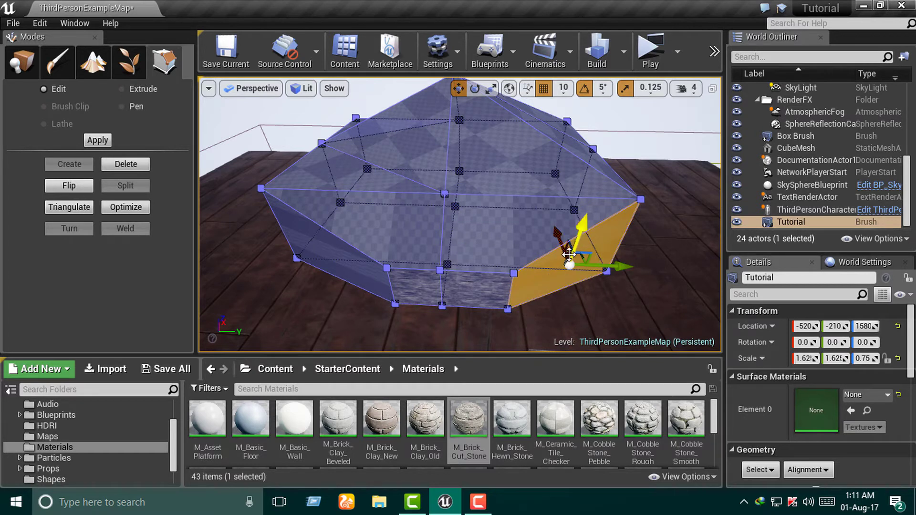
{"action": "left_click", "coordinate": [373, 273], "text": "ctrl"}
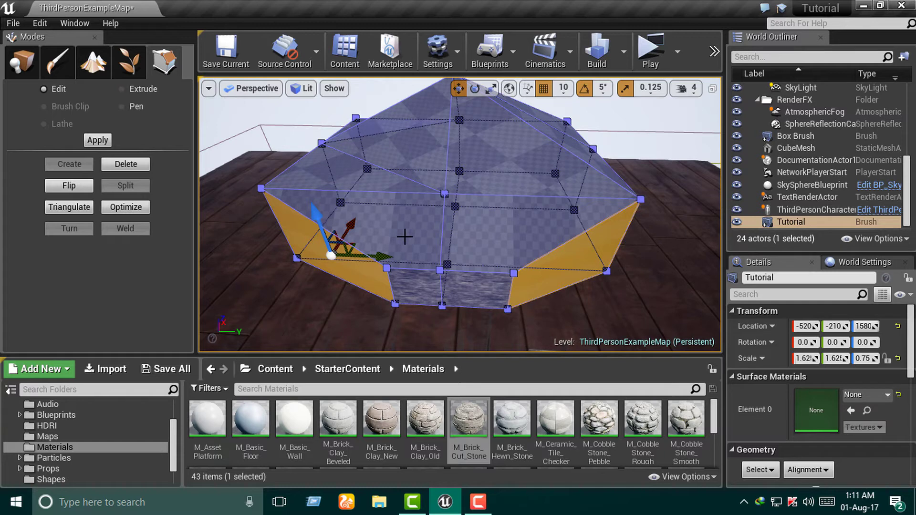
{"action": "left_click", "coordinate": [403, 241], "text": "ctrl"}
{"action": "left_click", "coordinate": [491, 242], "text": "ctrl"}
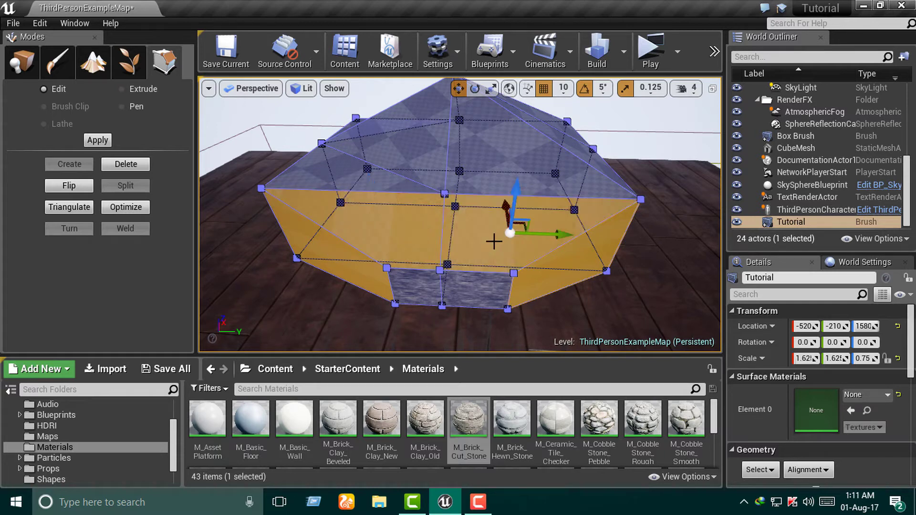
{"action": "left_click", "coordinate": [322, 162], "text": "ctrl"}
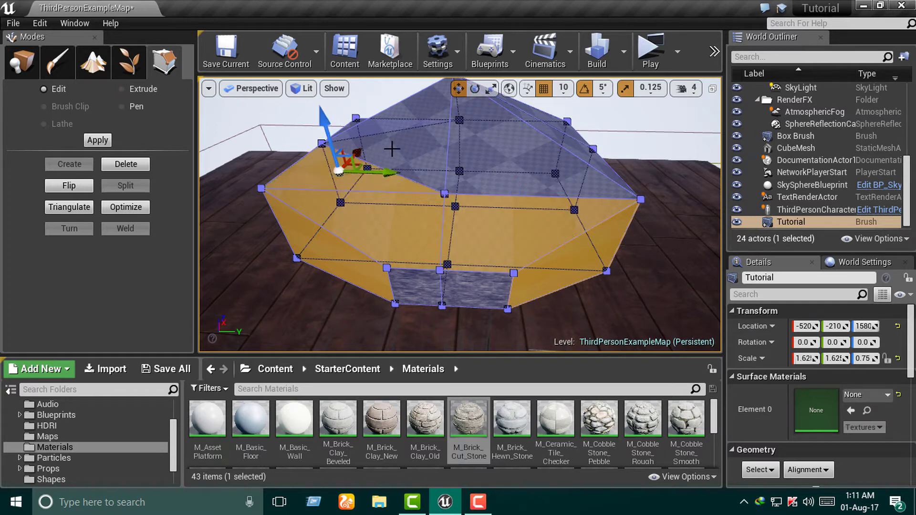
{"action": "left_click", "coordinate": [420, 153], "text": "ctrl"}
{"action": "left_click", "coordinate": [497, 159], "text": "ctrl"}
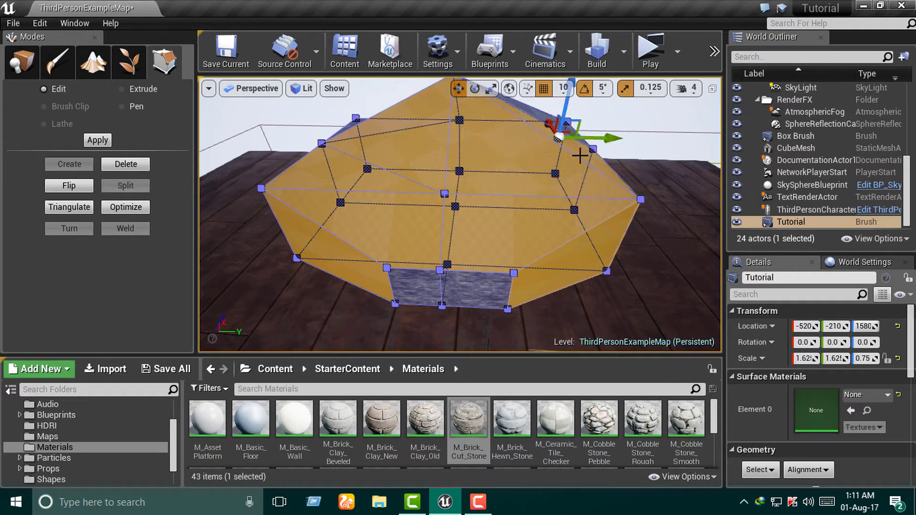
- From a turned view, add the large front, top-right, right-side and remaining front faces to the selection
{"action": "mouse_move", "coordinate": [580, 155]}
{"action": "right_mouse_down"}
{"action": "mouse_move", "coordinate": [578, 124]}
{"action": "mouse_move", "coordinate": [409, 269]}
{"action": "right_mouse_up"}
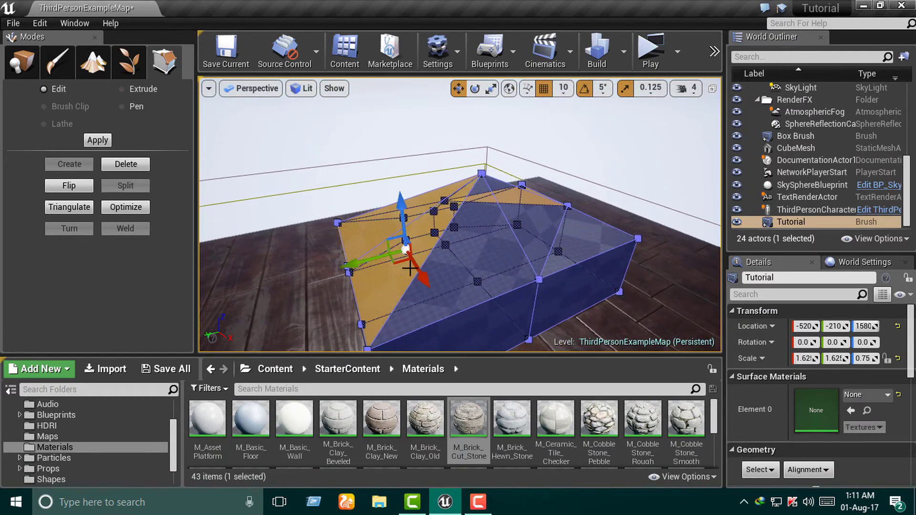
{"action": "left_click", "coordinate": [500, 266], "text": "ctrl"}
{"action": "left_click", "coordinate": [536, 232], "text": "ctrl"}
{"action": "left_click", "coordinate": [598, 235], "text": "ctrl"}
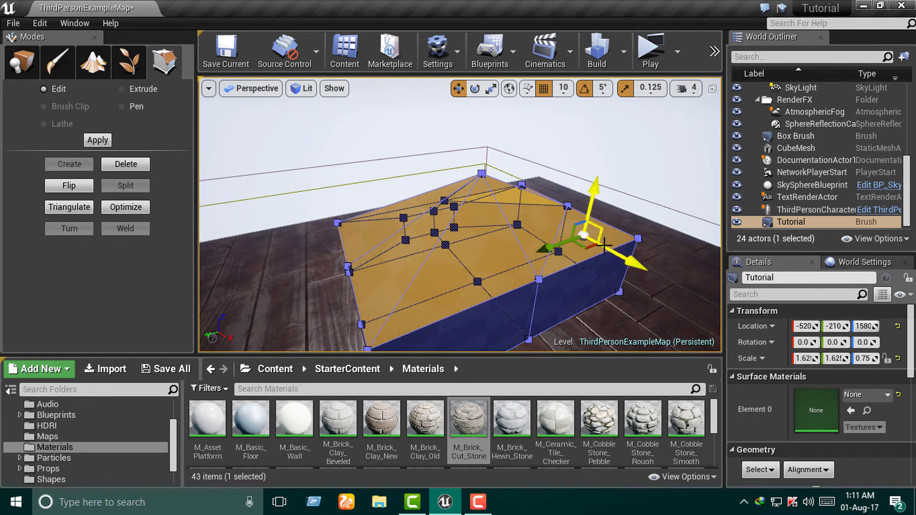
{"action": "left_click", "coordinate": [565, 306], "text": "ctrl"}
{"action": "left_click", "coordinate": [480, 323], "text": "ctrl"}
{"action": "left_click_drag", "start_coordinate": [480, 323], "coordinate": [476, 250], "text": "alt"}
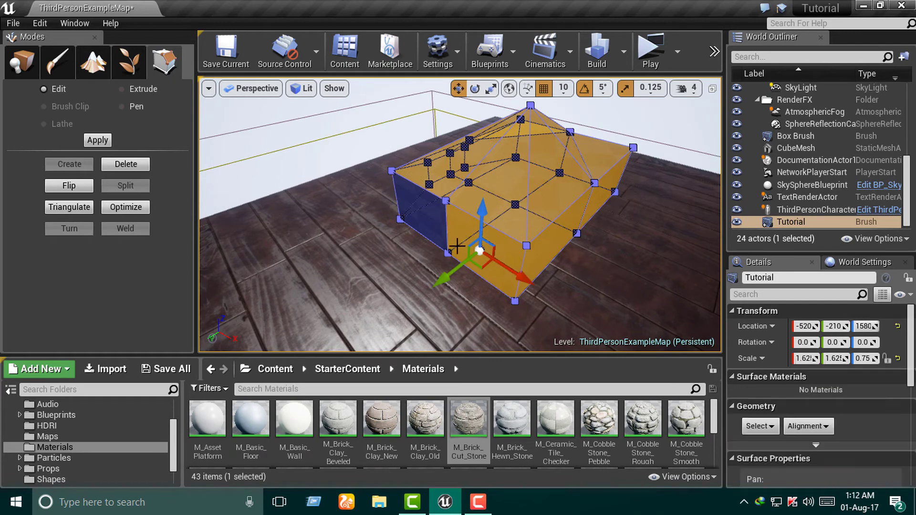
{"action": "right_click_drag", "start_coordinate": [433, 266], "coordinate": [458, 248]}
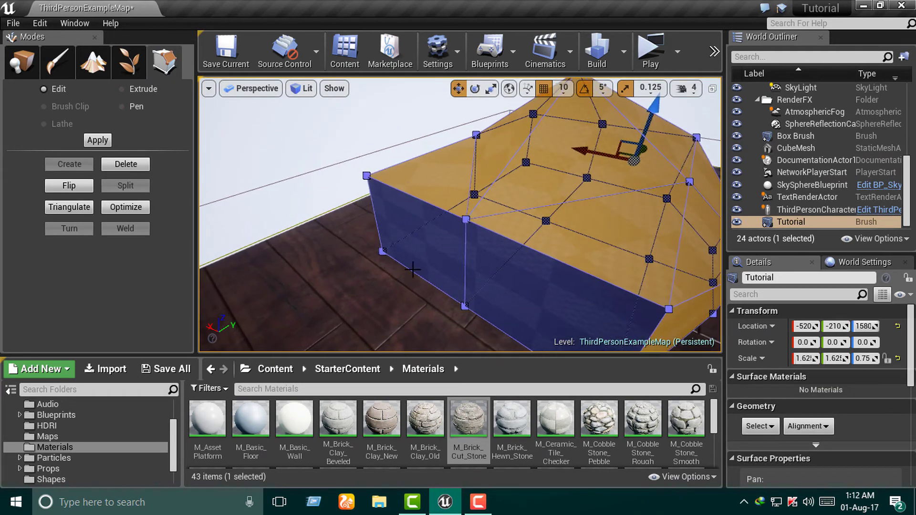
- Apply M_Brick_Cut_Stone to the bottom front face and undo an accidental brush move
{"action": "left_click", "coordinate": [419, 256]}
{"action": "left_click", "coordinate": [536, 287]}
{"action": "right_click_drag", "start_coordinate": [458, 248], "coordinate": [420, 225]}
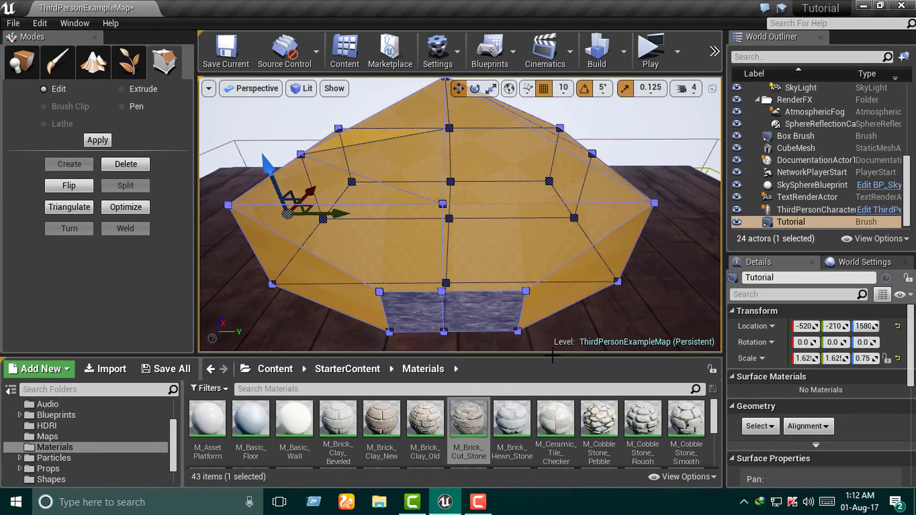
{"action": "left_click_drag", "start_coordinate": [468, 418], "coordinate": [471, 402]}
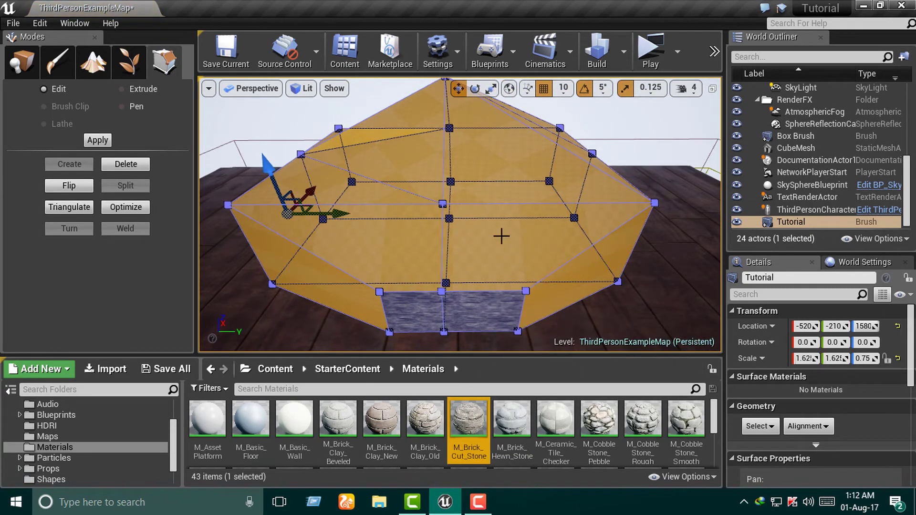
{"action": "right_click_drag", "start_coordinate": [564, 258], "coordinate": [479, 225]}
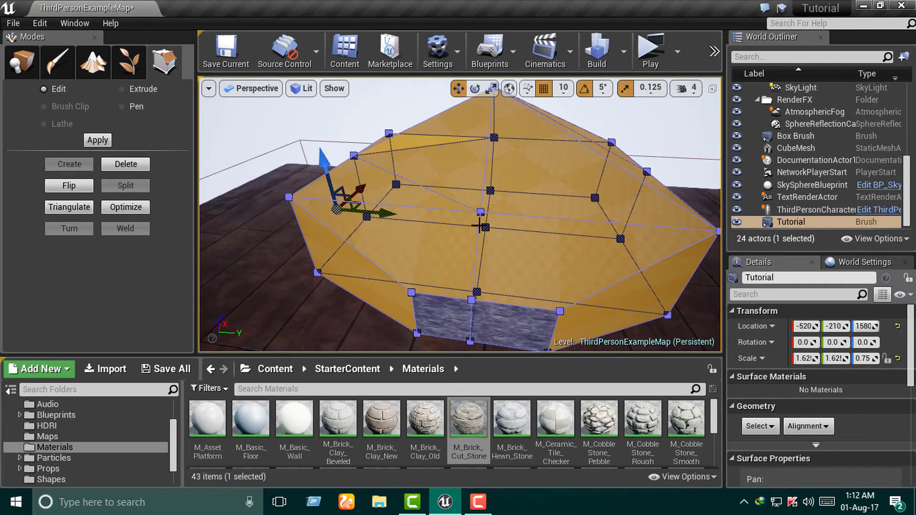
{"action": "left_click_drag", "start_coordinate": [387, 216], "coordinate": [381, 215]}
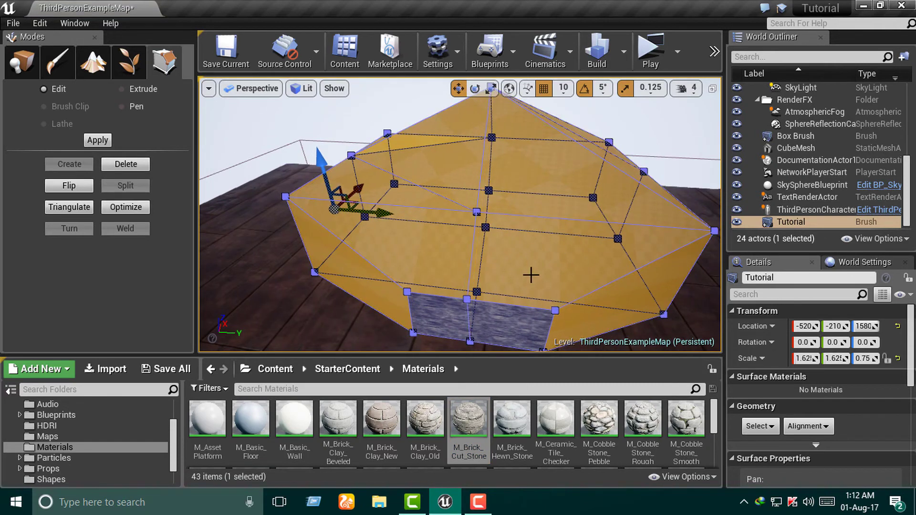
{"action": "key", "text": "ctrl+z"}
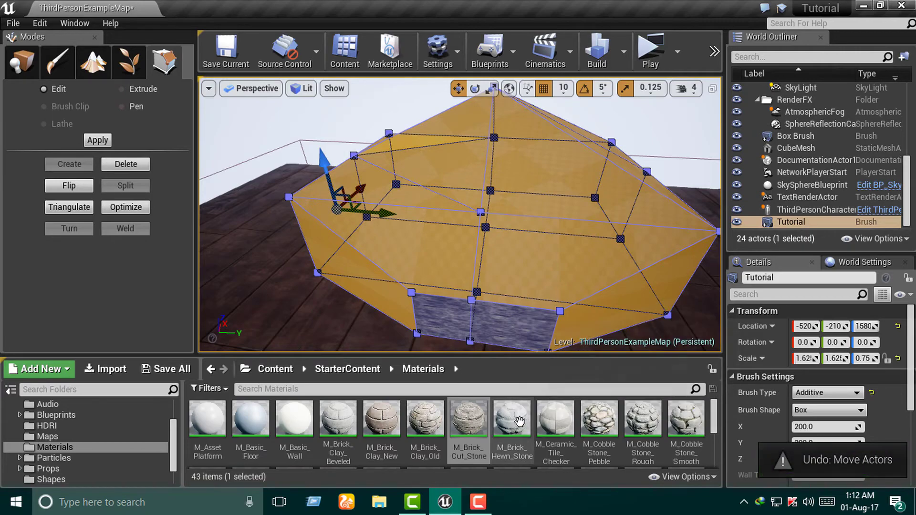
{"action": "left_click_drag", "start_coordinate": [519, 421], "coordinate": [543, 258]}
{"action": "mouse_move", "coordinate": [608, 279]}
{"action": "right_mouse_down"}
{"action": "mouse_move", "coordinate": [587, 229]}
{"action": "mouse_move", "coordinate": [577, 248]}
{"action": "mouse_move", "coordinate": [601, 239]}
{"action": "mouse_move", "coordinate": [572, 248]}
{"action": "right_mouse_up"}
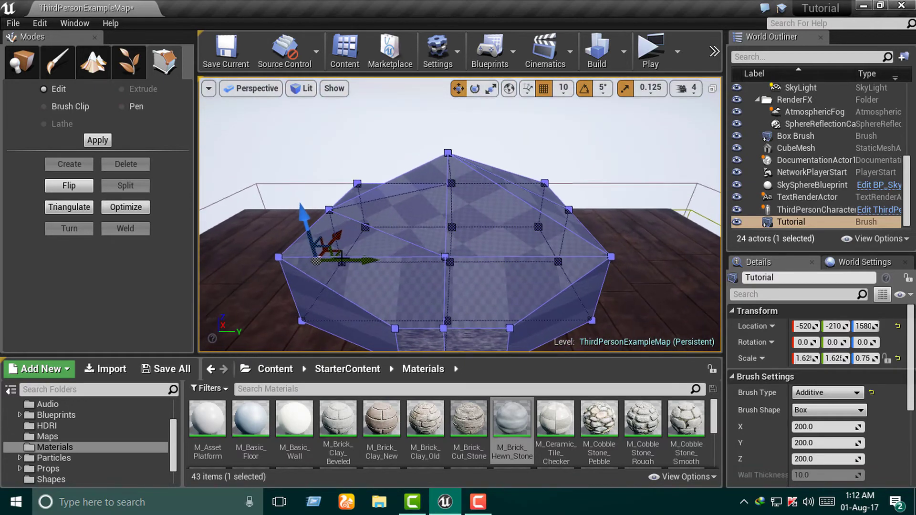
{"action": "key", "text": "ctrl+z"}
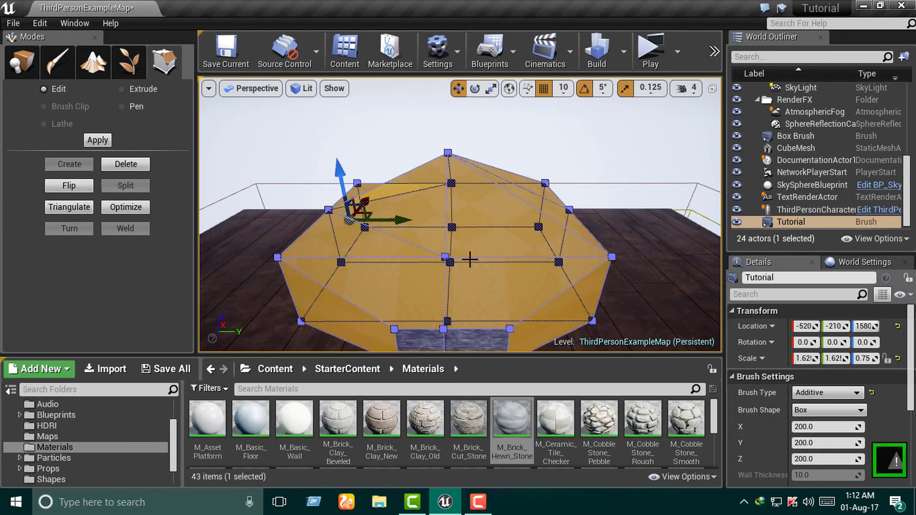
{"action": "right_click_drag", "start_coordinate": [397, 220], "coordinate": [401, 239]}
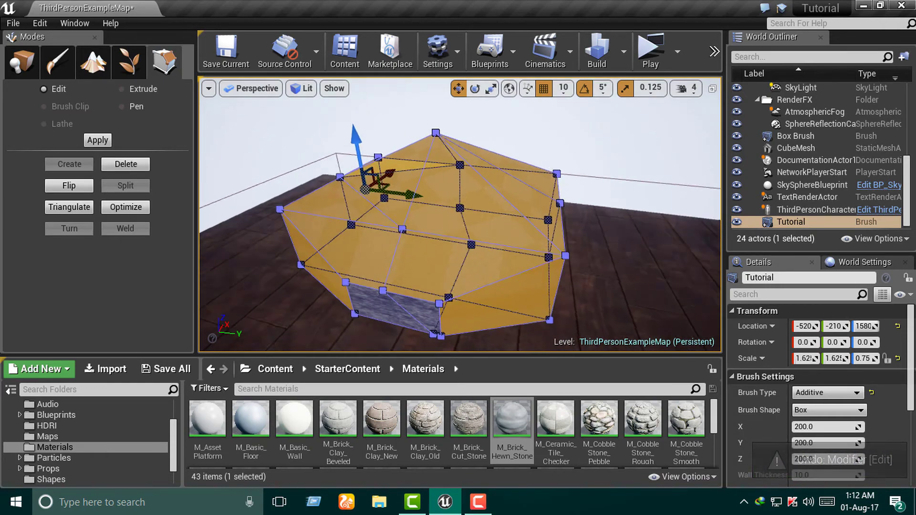
{"action": "right_click_drag", "start_coordinate": [519, 252], "coordinate": [519, 267]}
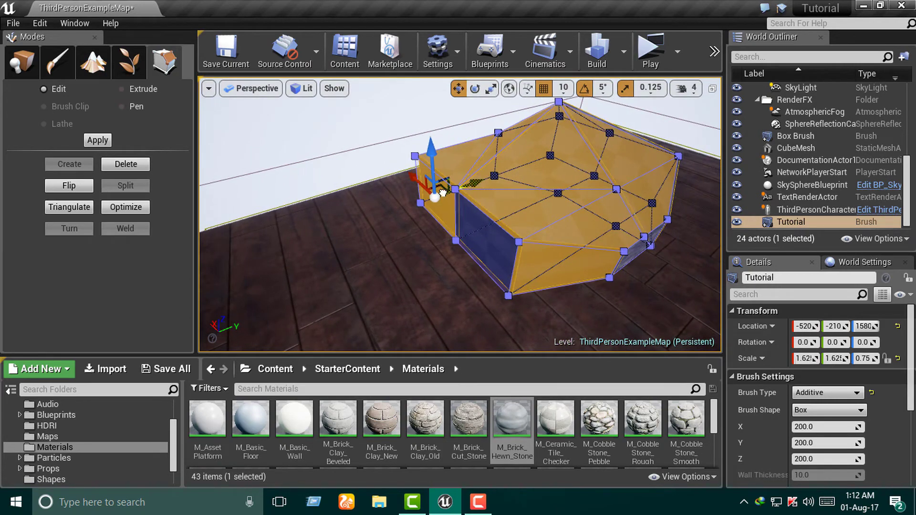
{"action": "right_click_drag", "start_coordinate": [422, 205], "coordinate": [355, 226]}
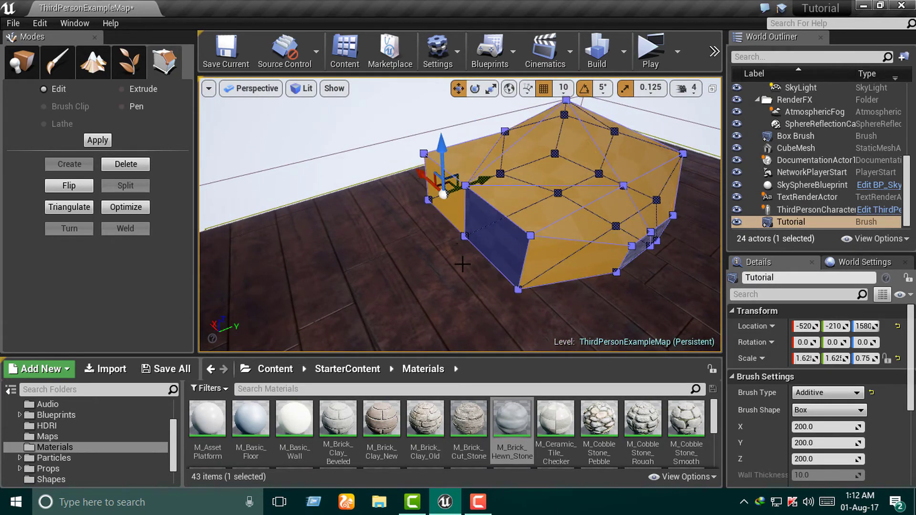
{"action": "right_click_drag", "start_coordinate": [462, 264], "coordinate": [462, 263]}
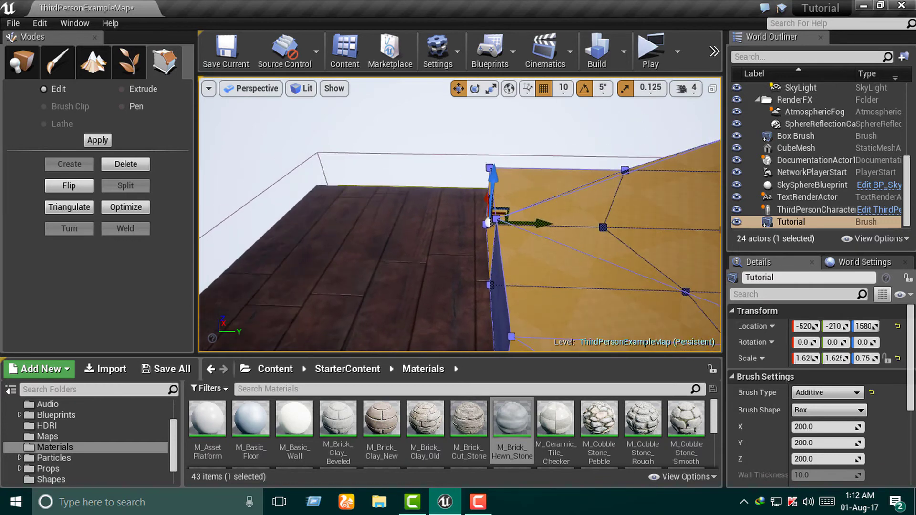
{"action": "scroll", "coordinate": [485, 220], "scroll_direction": "down", "scroll_amount": 5}
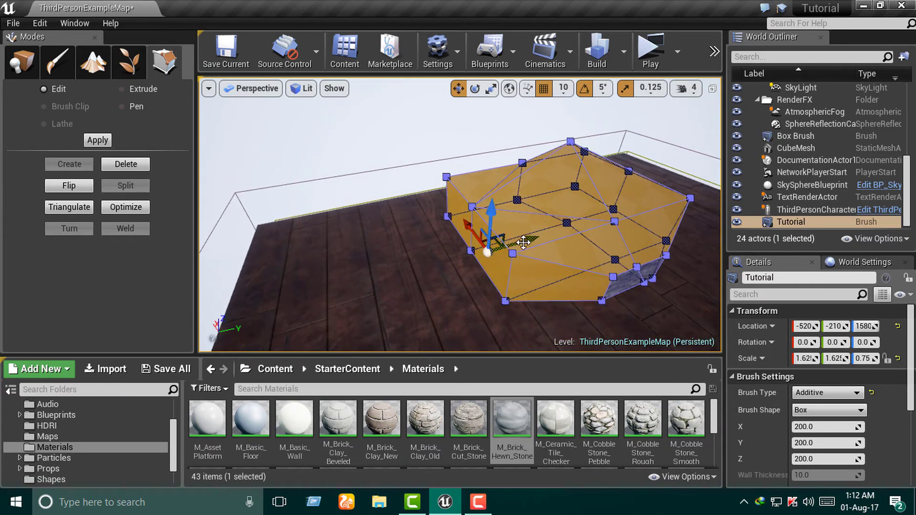
{"action": "right_click_drag", "start_coordinate": [523, 242], "coordinate": [521, 240]}
{"action": "left_click_drag", "start_coordinate": [511, 233], "coordinate": [498, 235]}
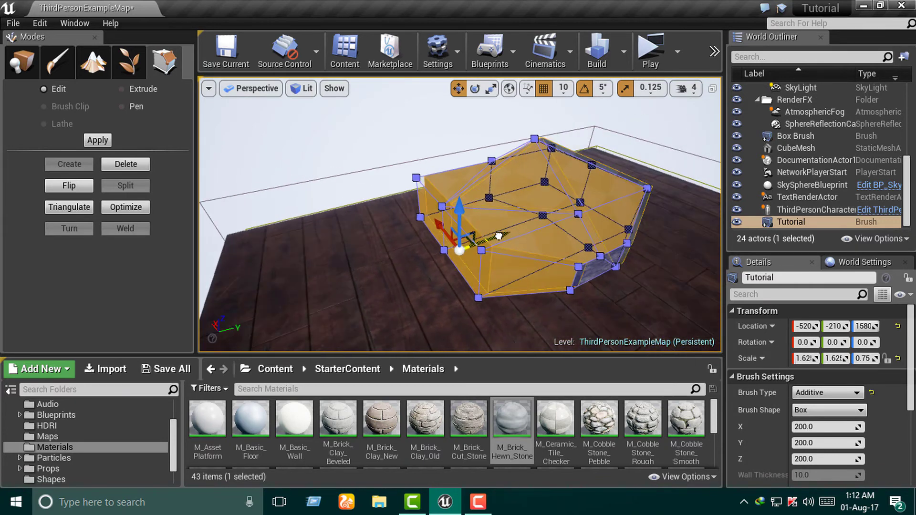
{"action": "key", "text": "ctrl+z"}
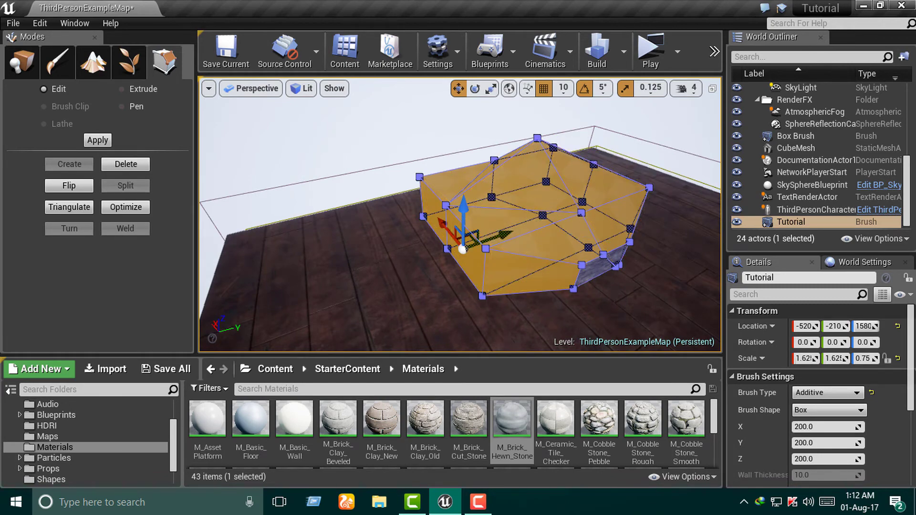
{"action": "right_click_drag", "start_coordinate": [403, 283], "coordinate": [402, 283]}
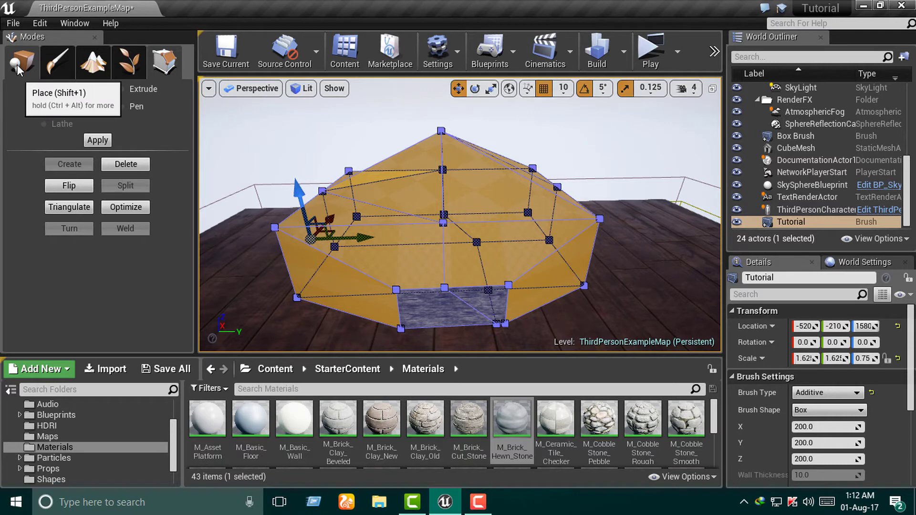
{"action": "right_click_drag", "start_coordinate": [472, 214], "coordinate": [472, 214]}
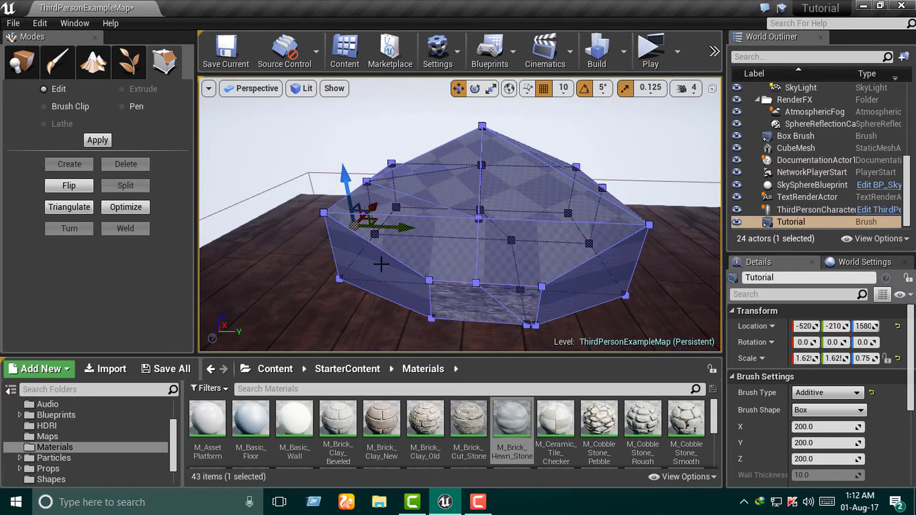
{"action": "key", "text": "Escape"}
- In Place mode, select the Tutorial brush's front, upper and lower-left side faces
{"action": "left_click", "coordinate": [29, 63]}
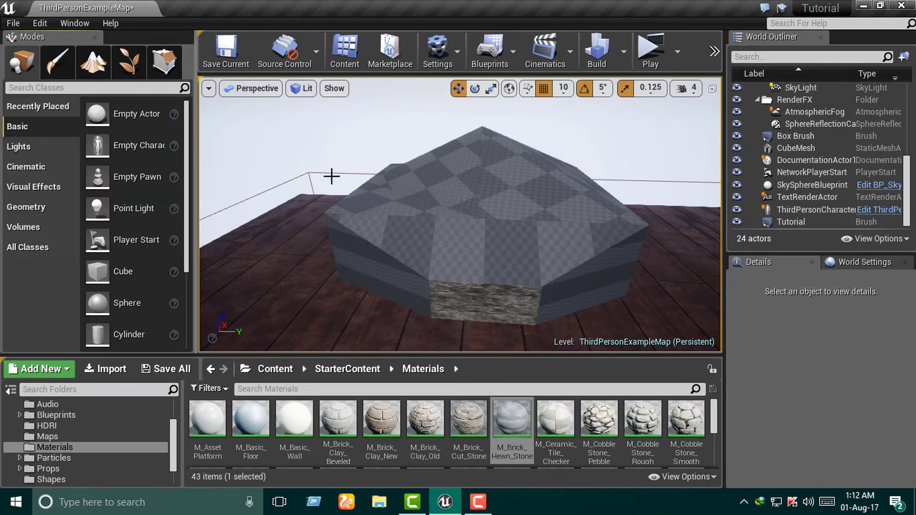
{"action": "right_click_drag", "start_coordinate": [331, 176], "coordinate": [331, 176]}
{"action": "left_click", "coordinate": [422, 231]}
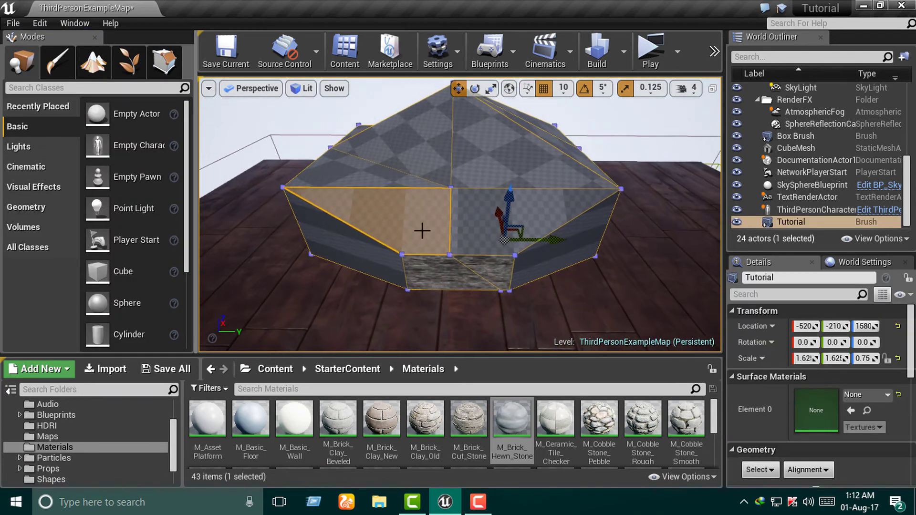
{"action": "scroll", "coordinate": [448, 233], "scroll_direction": "down", "scroll_amount": 1}
{"action": "left_click", "coordinate": [481, 225], "text": "ctrl"}
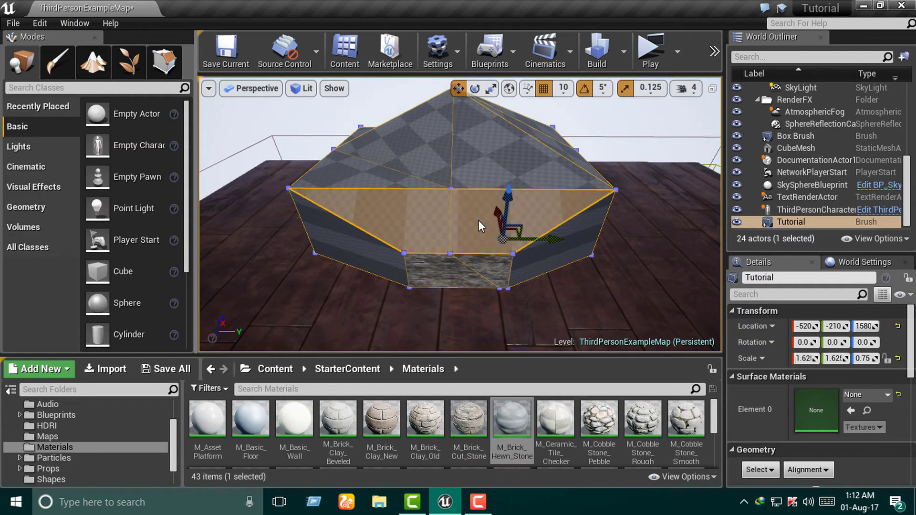
{"action": "left_click", "coordinate": [487, 140], "text": "ctrl"}
{"action": "left_click", "coordinate": [406, 172], "text": "ctrl"}
{"action": "left_click", "coordinate": [395, 181], "text": "ctrl"}
{"action": "left_click", "coordinate": [376, 247], "text": "ctrl"}
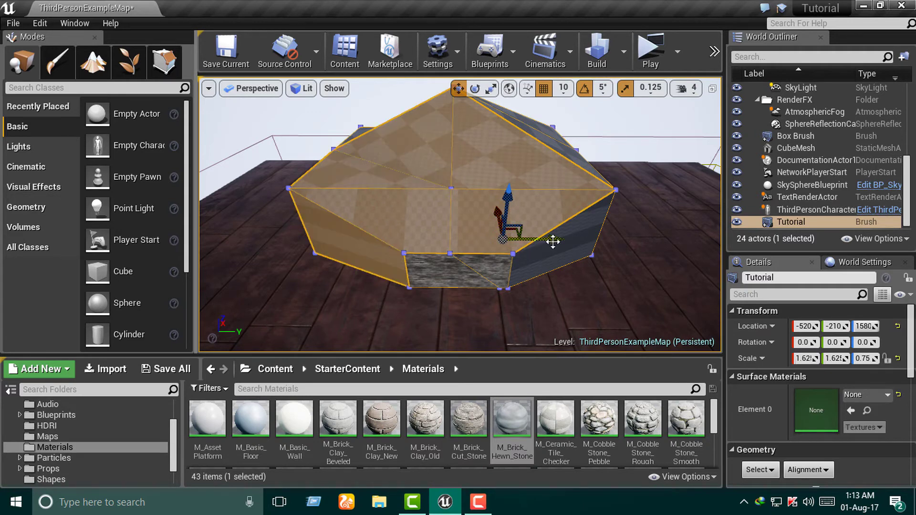
- Try M_Brick_Hewn_Stone and cobblestone on the faces, settling on M_Ceramic_Tile_Checker
{"action": "left_click_drag", "start_coordinate": [512, 419], "coordinate": [463, 236]}
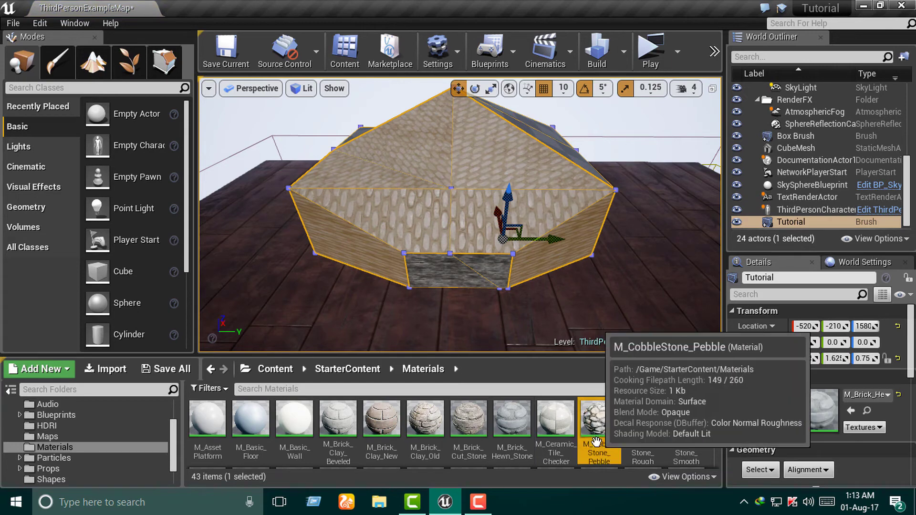
{"action": "left_click_drag", "start_coordinate": [586, 431], "coordinate": [482, 200]}
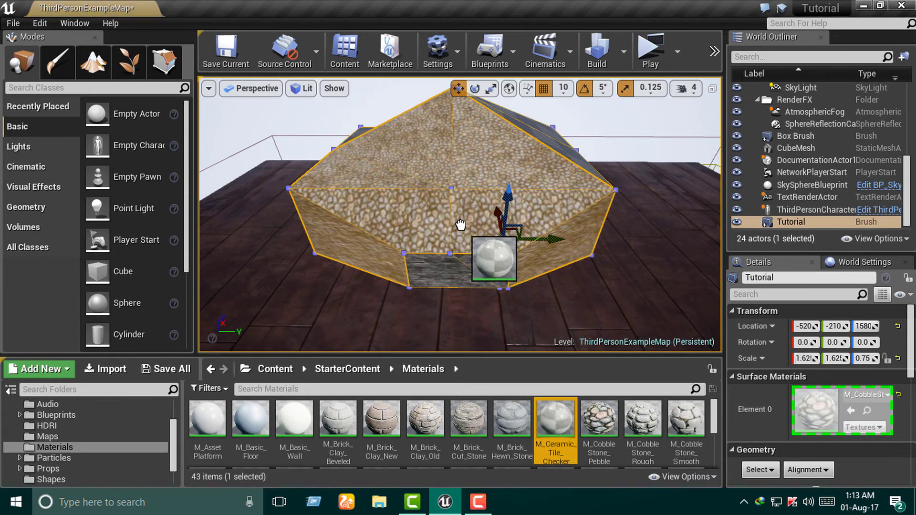
{"action": "left_click_drag", "start_coordinate": [516, 365], "coordinate": [495, 259]}
{"action": "key", "text": "Escape"}
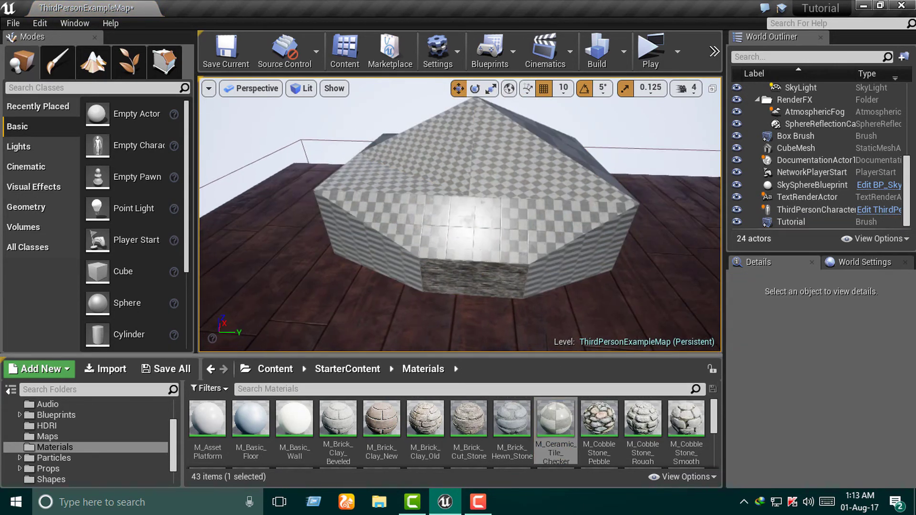
{"action": "mouse_move", "coordinate": [564, 294]}
{"action": "right_mouse_down"}
{"action": "mouse_move", "coordinate": [564, 258]}
{"action": "mouse_move", "coordinate": [564, 286]}
{"action": "mouse_move", "coordinate": [477, 286]}
{"action": "mouse_move", "coordinate": [477, 239]}
{"action": "mouse_move", "coordinate": [477, 286]}
{"action": "mouse_move", "coordinate": [548, 286]}
{"action": "right_mouse_up"}
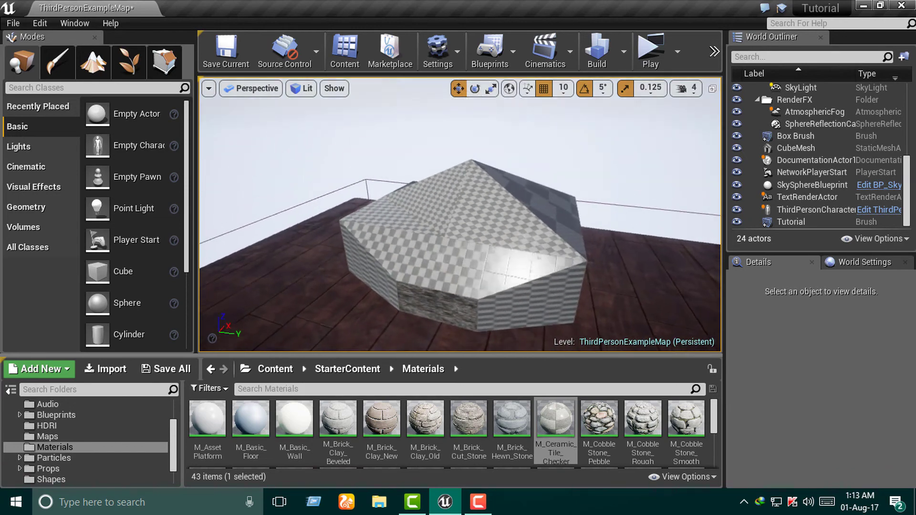
{"action": "mouse_move", "coordinate": [477, 286]}
{"action": "right_mouse_down"}
{"action": "mouse_move", "coordinate": [430, 286]}
{"action": "mouse_move", "coordinate": [467, 310]}
{"action": "mouse_move", "coordinate": [439, 296]}
{"action": "mouse_move", "coordinate": [457, 286]}
{"action": "mouse_move", "coordinate": [429, 296]}
{"action": "mouse_move", "coordinate": [453, 291]}
{"action": "mouse_move", "coordinate": [448, 301]}
{"action": "right_mouse_up"}
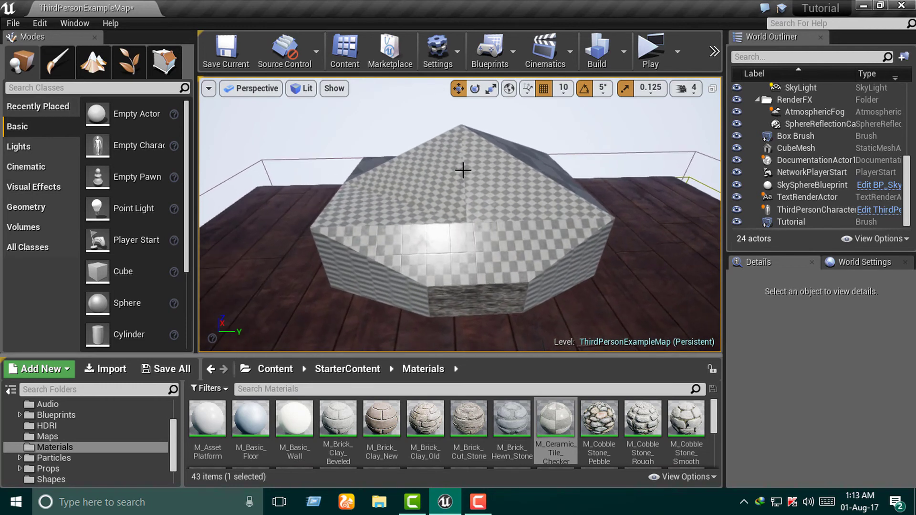
{"action": "left_click", "coordinate": [503, 210]}
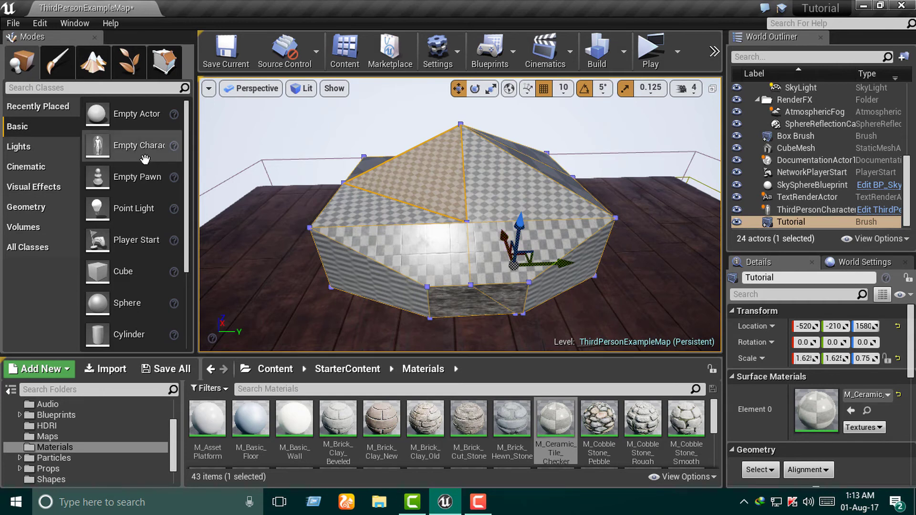
- Show the Geometry brush category and switch the Modes panel to Geometry Editing mode
{"action": "left_click", "coordinate": [41, 209]}
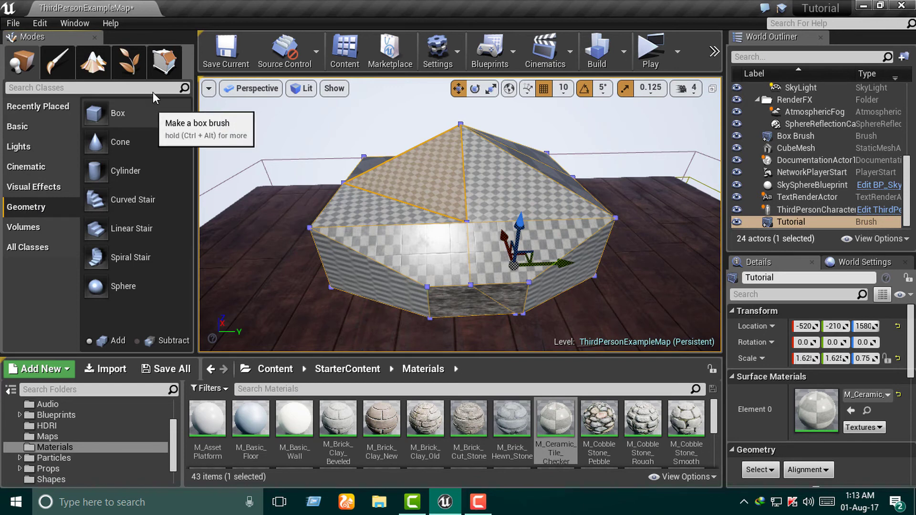
{"action": "left_click", "coordinate": [164, 61]}
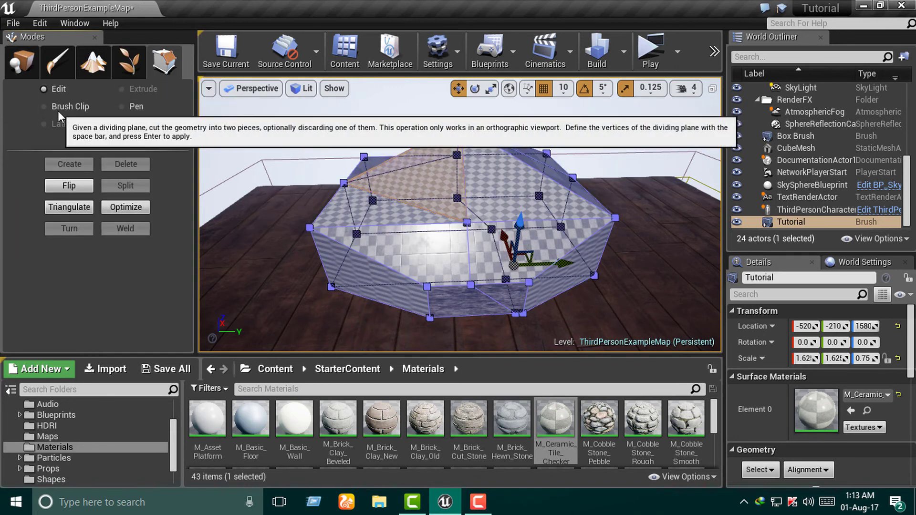